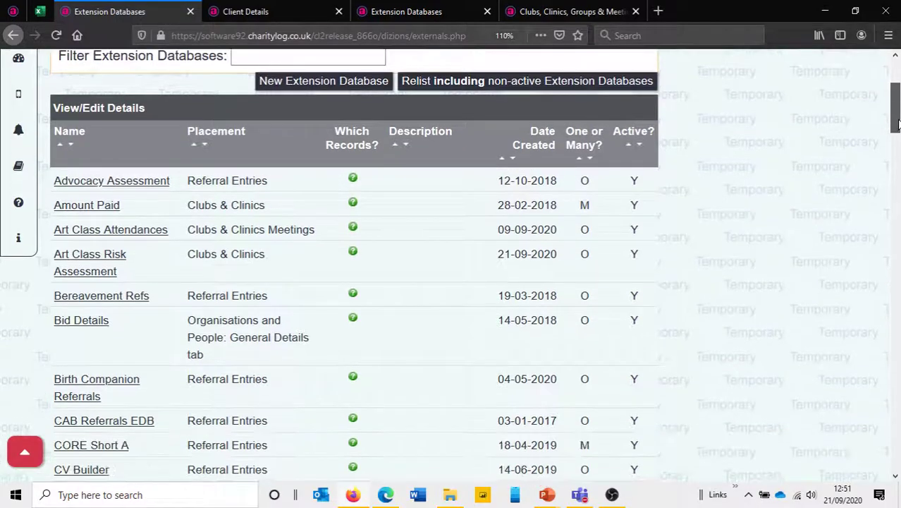
Step: Open the Client General Details EDB extension database from the list for editing
scroll(267, 381, "down", 9)
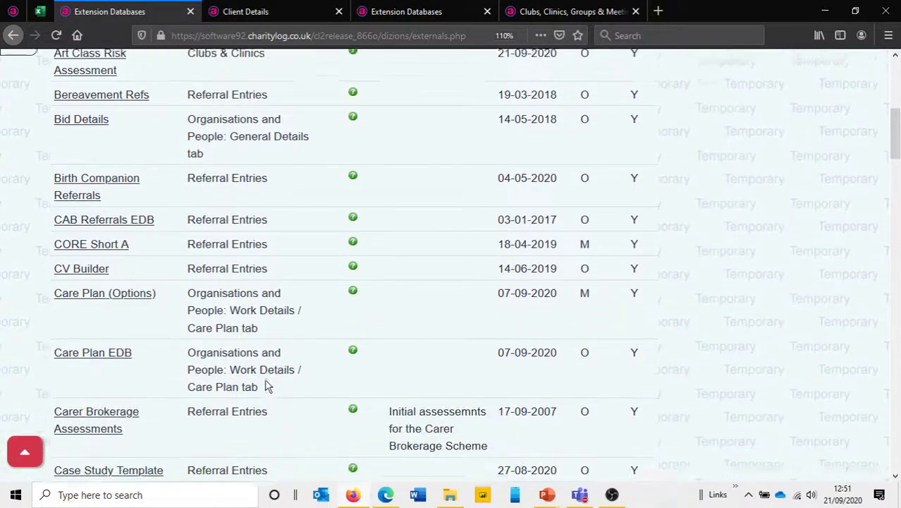
scroll(267, 385, "down", 3)
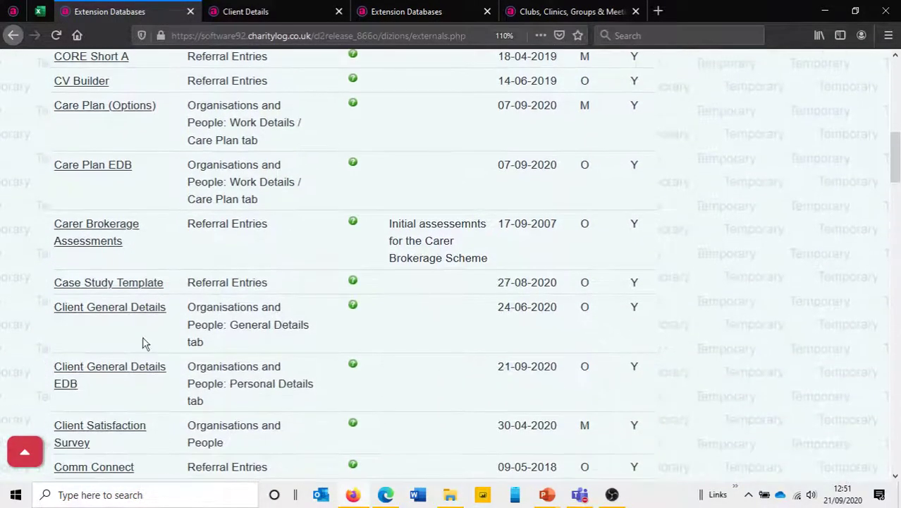
left_click(94, 366)
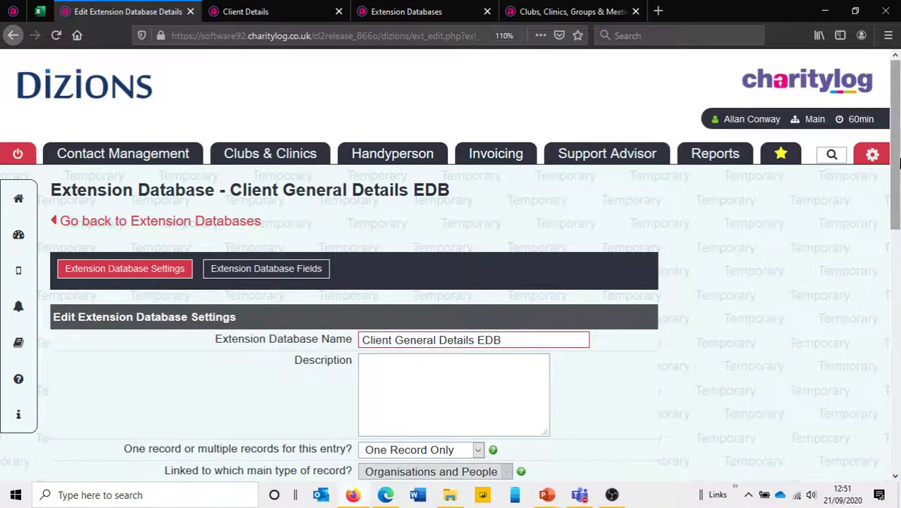
Step: Review the Client General Details EDB settings, selecting Client as the record type and viewing the available Placement options
scroll(637, 281, "down", 2)
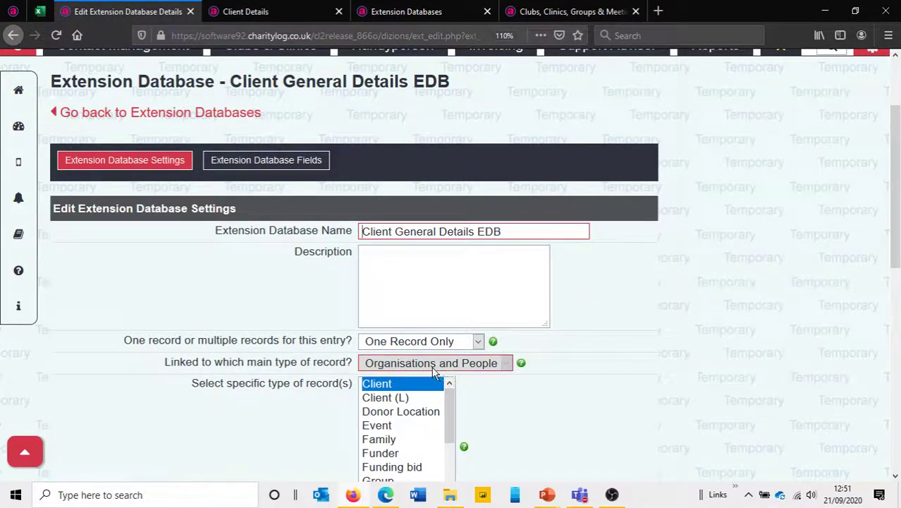
left_click(384, 388)
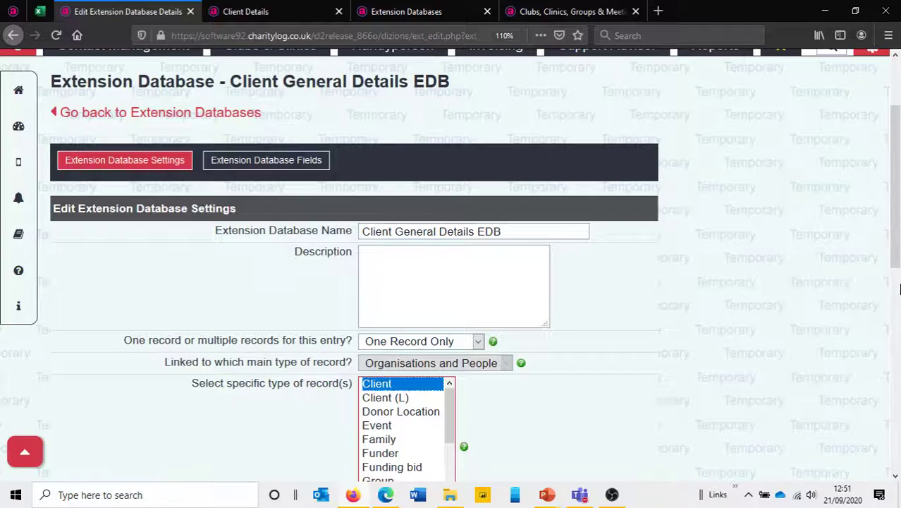
scroll(505, 342, "down", 5)
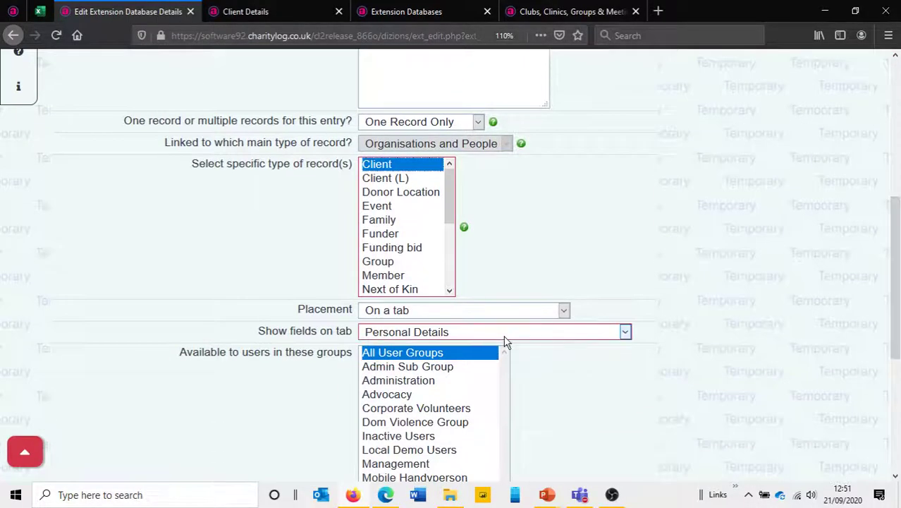
left_click(422, 312)
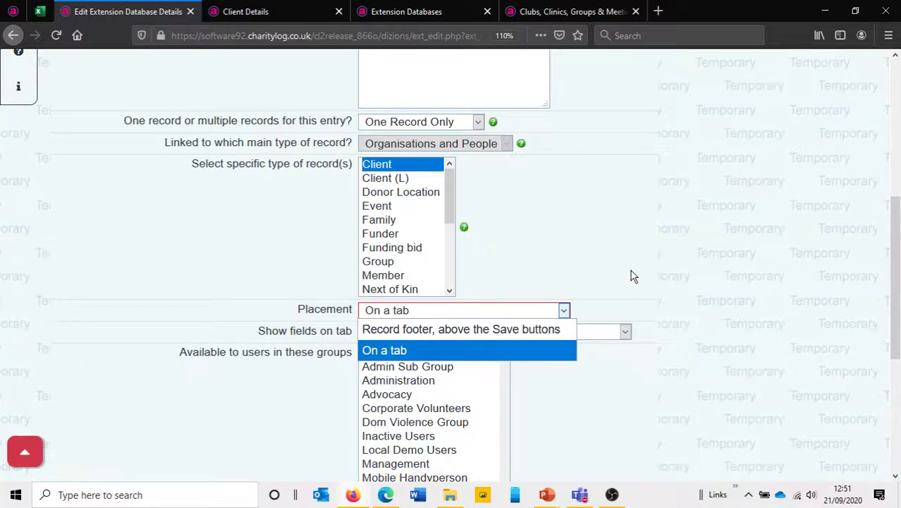
left_click(568, 277)
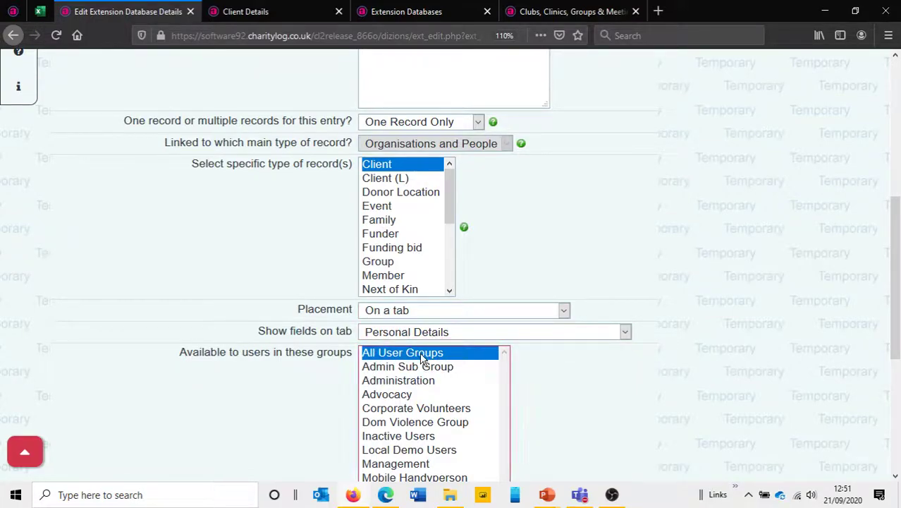
Step: Review the user groups allowed to use the extension database, then save its settings and open its fields for editing
scroll(895, 282, "down", 2)
left_click_drag(897, 289, 880, 368)
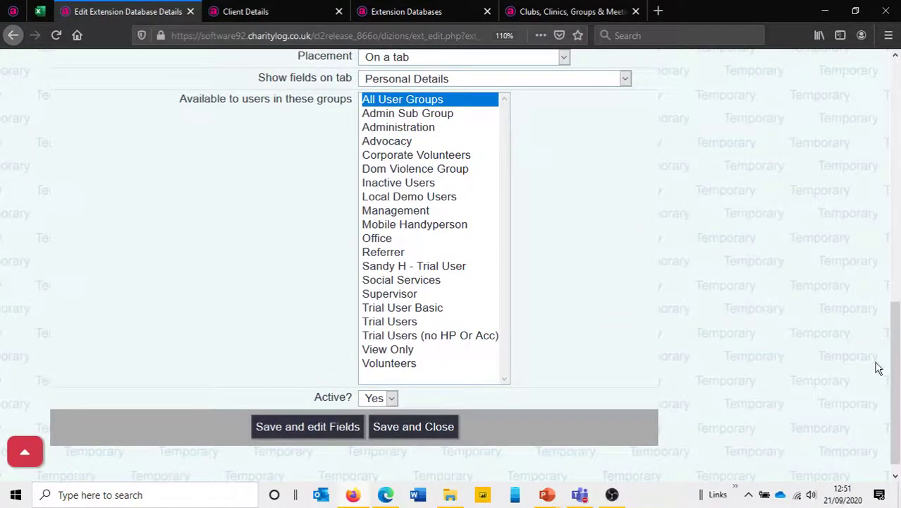
left_click(316, 433)
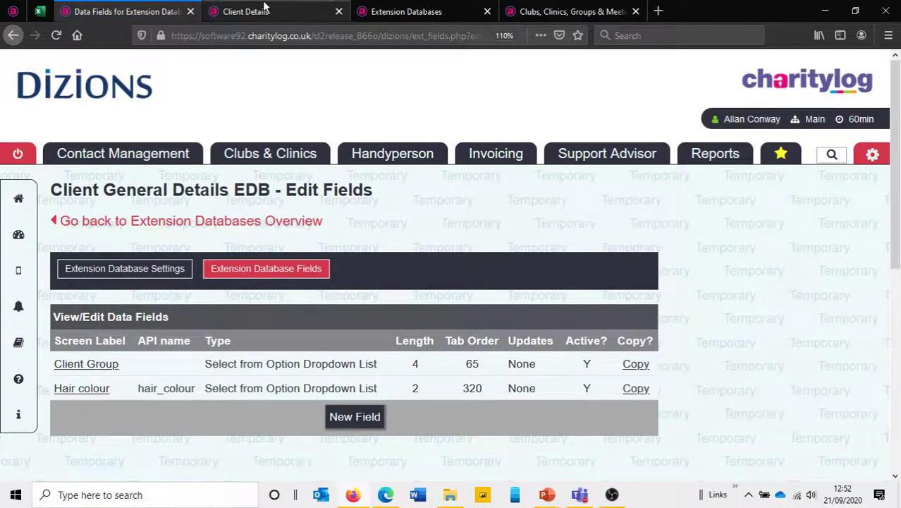
Step: Return to the extension databases overview and reopen Client General Details EDB to recheck its record count and tab placement settings
left_click(164, 221)
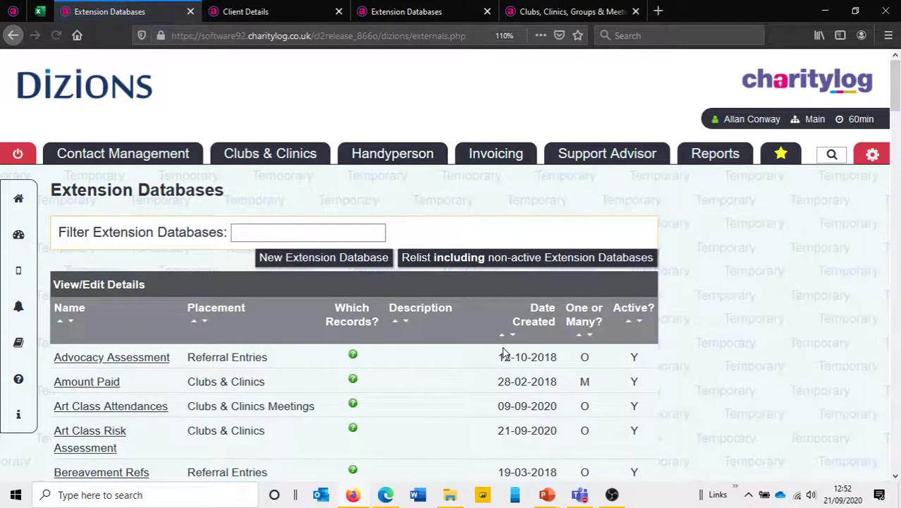
scroll(503, 352, "down", 10)
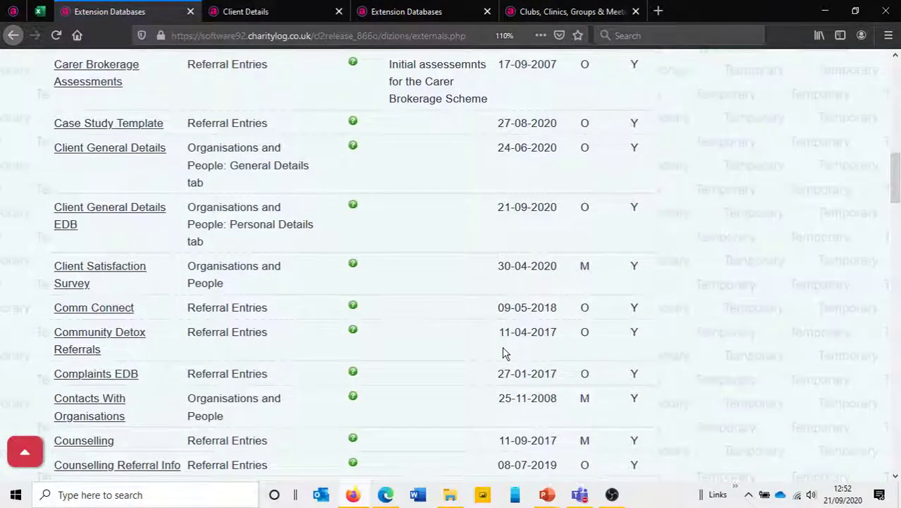
left_click(76, 209)
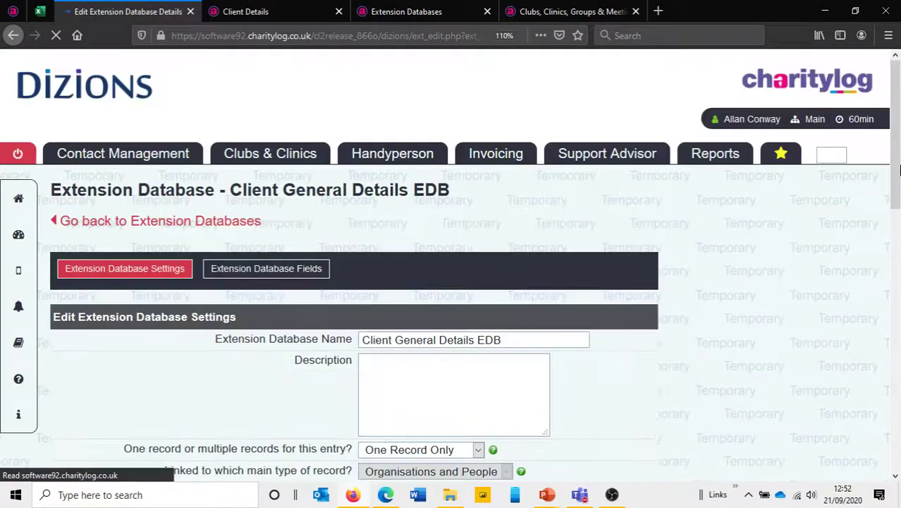
scroll(444, 188, "down", 5)
key("ctrl")
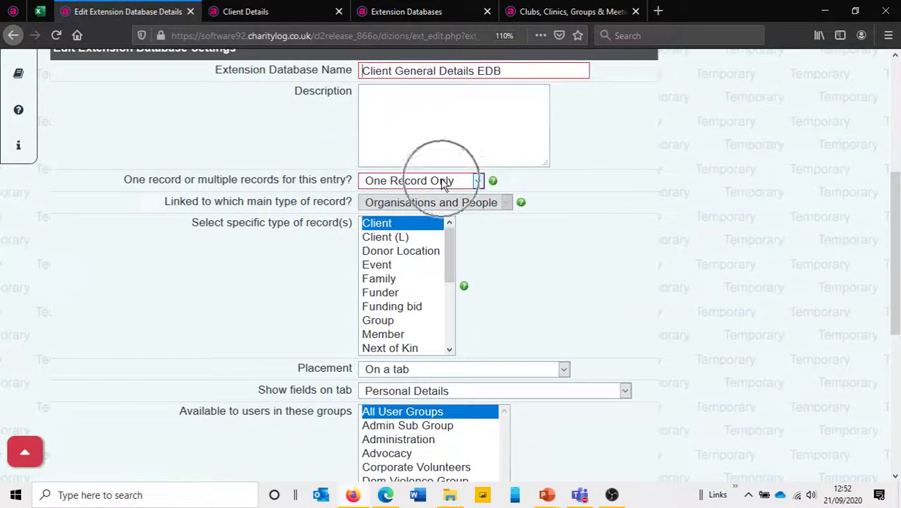
key("ctrl")
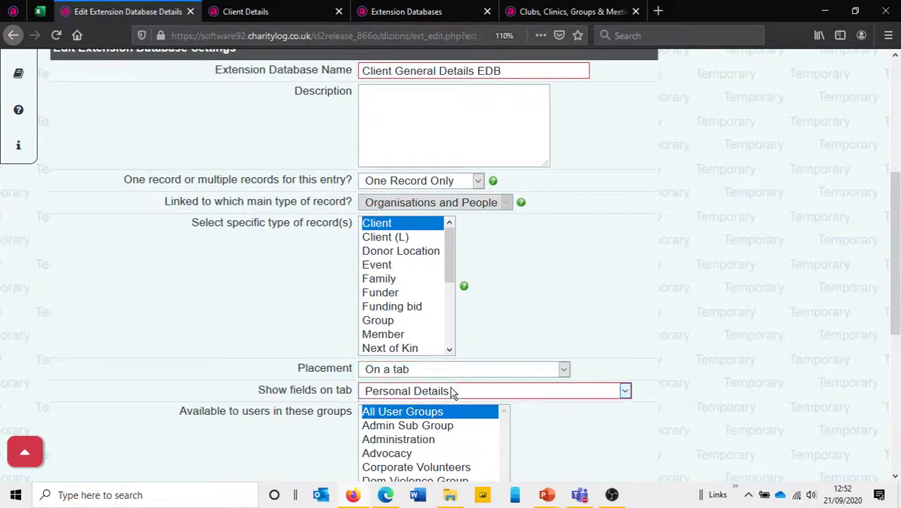
Step: On the open client record's Personal Details, inspect the choices offered by the Hair colour and Client Group extension fields
left_click(265, 8)
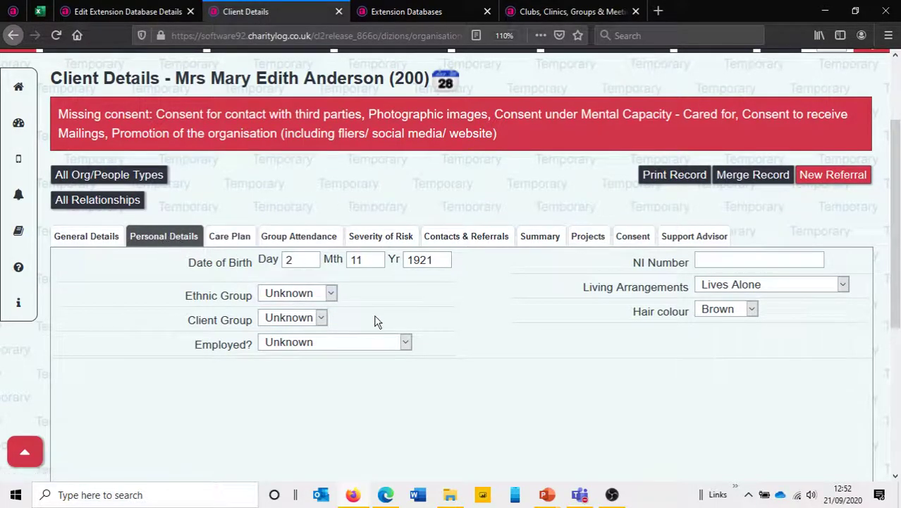
left_click(728, 320)
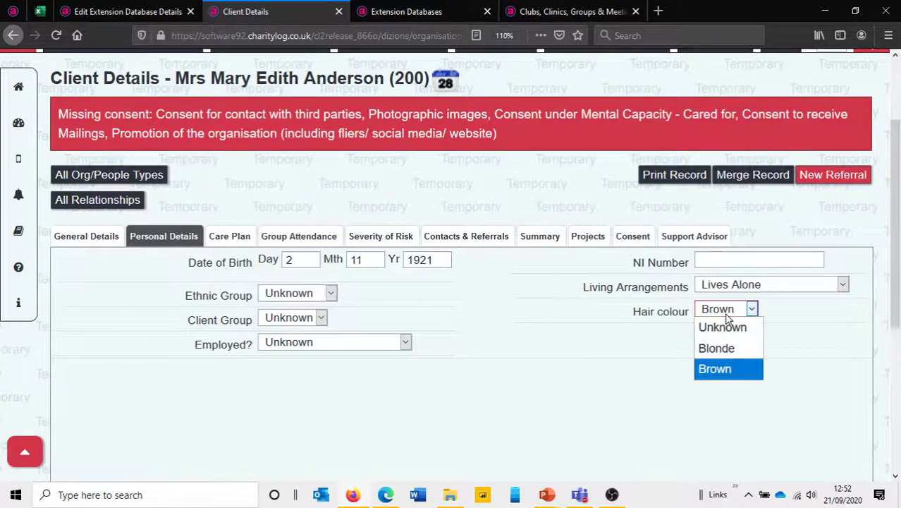
left_click(556, 330)
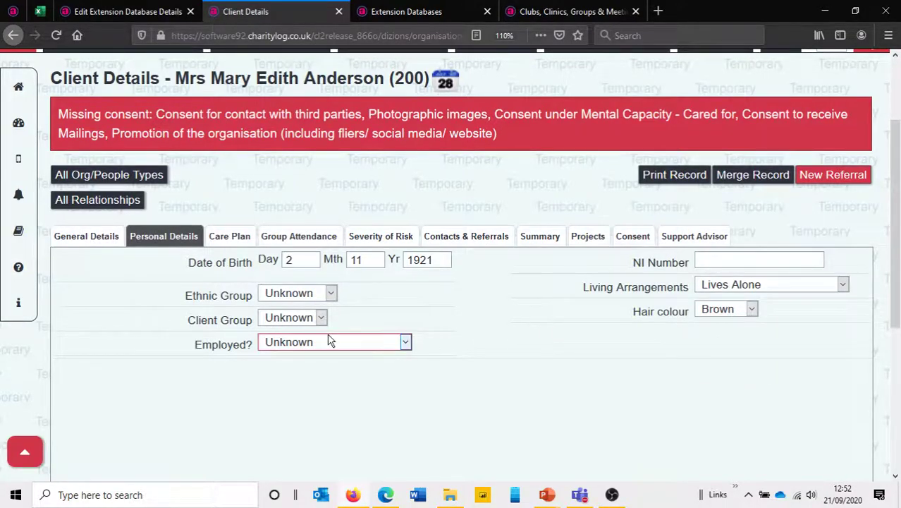
left_click(310, 323)
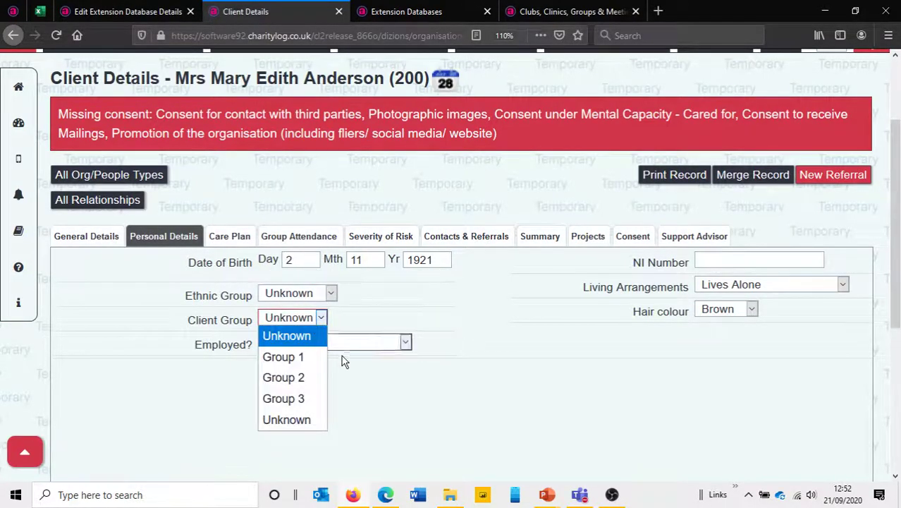
left_click(402, 308)
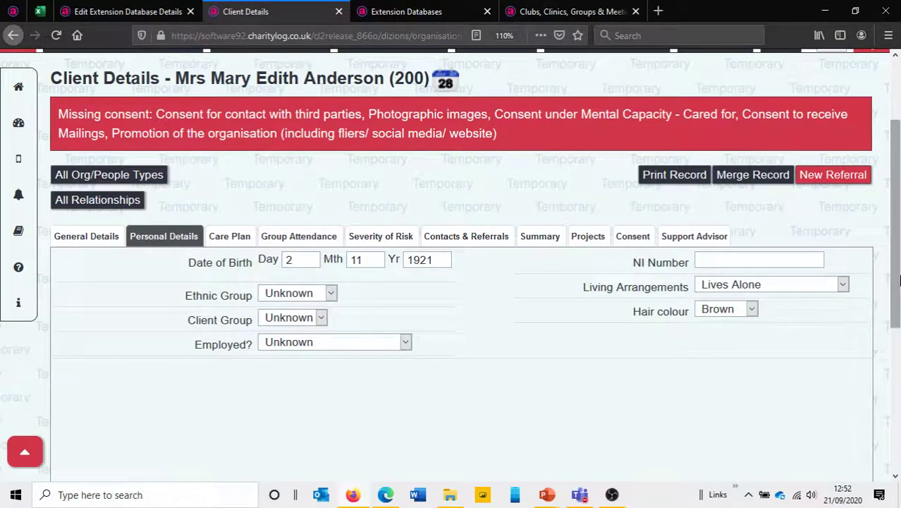
left_click_drag(898, 273, 898, 302)
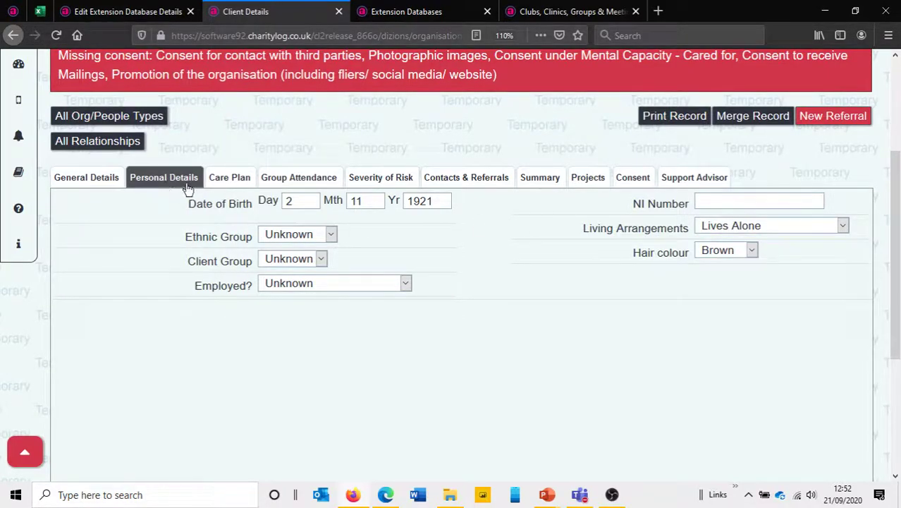
left_click(733, 255)
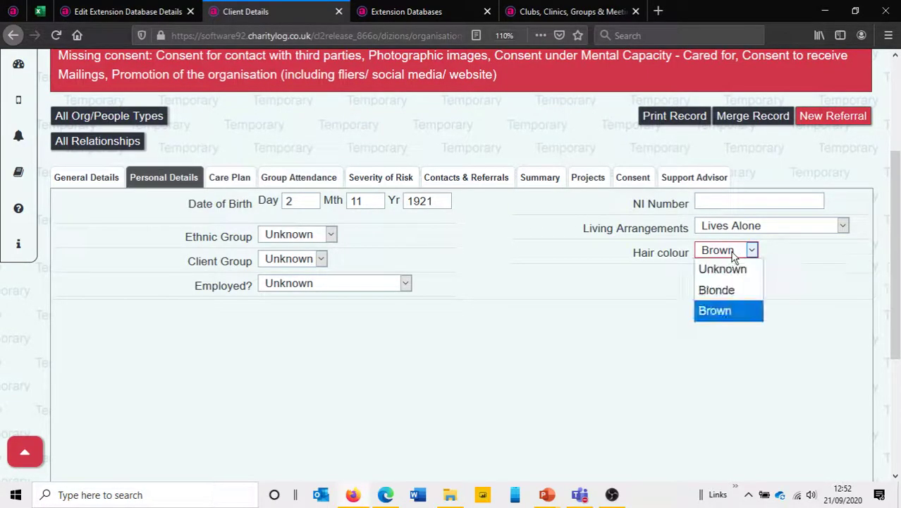
left_click(648, 251)
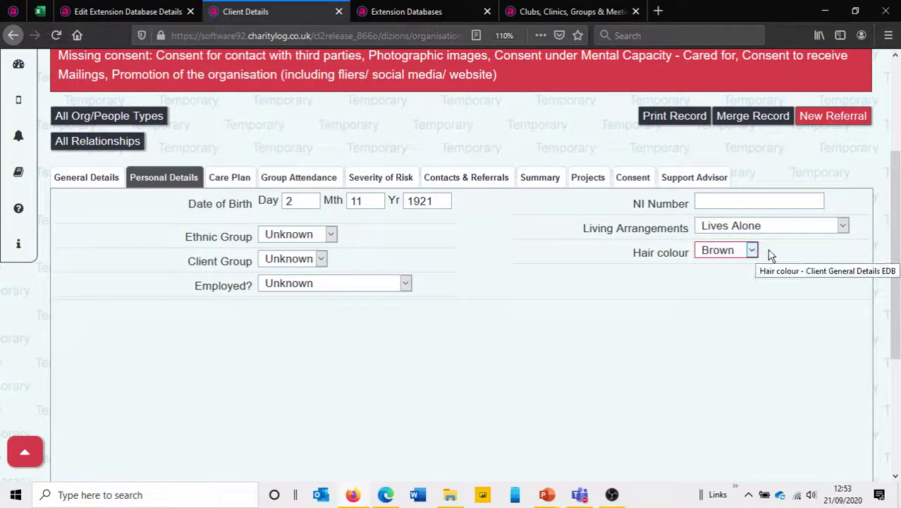
Step: View the client's General Details, Contacts & Referrals, Summary and Consent sections, then return to Personal Details
scroll(898, 267, "up", 2)
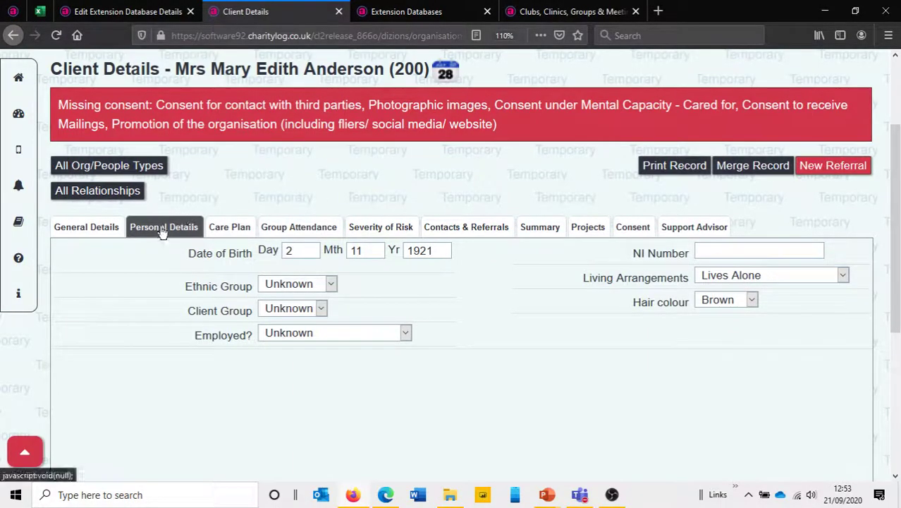
left_click(101, 232)
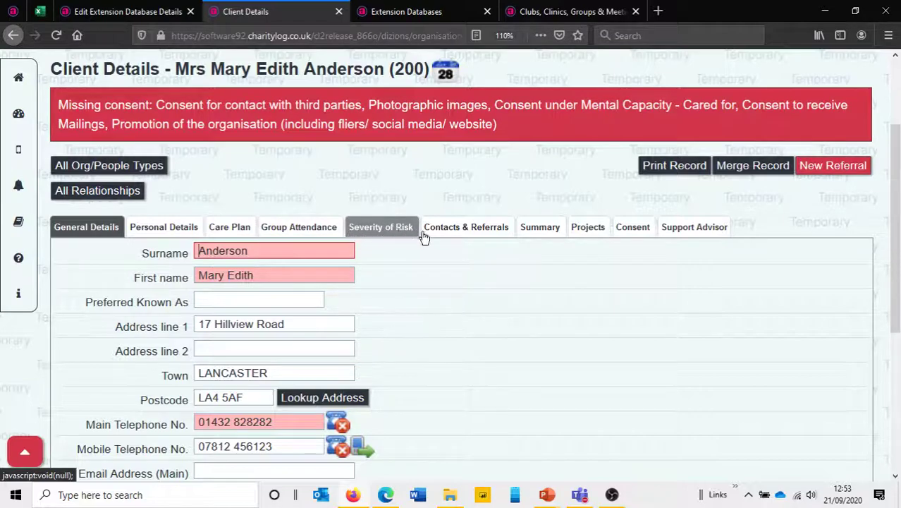
left_click(462, 231)
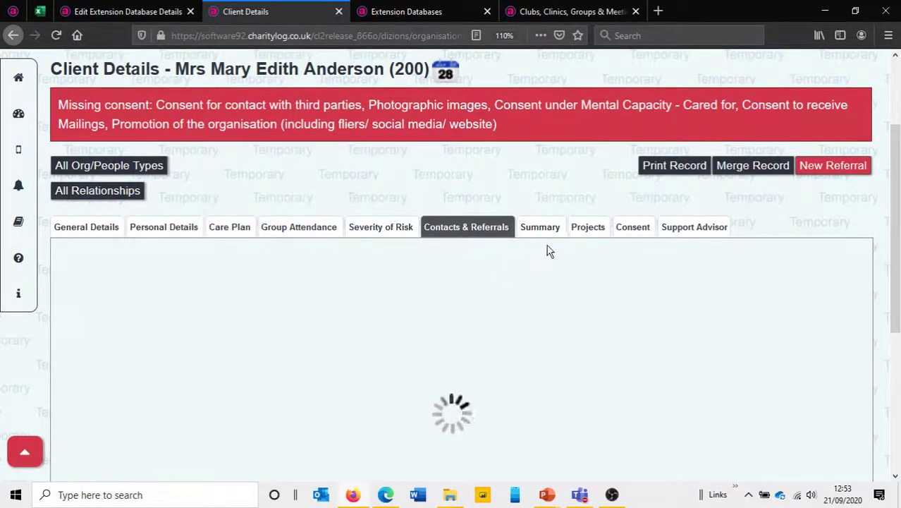
left_click(541, 231)
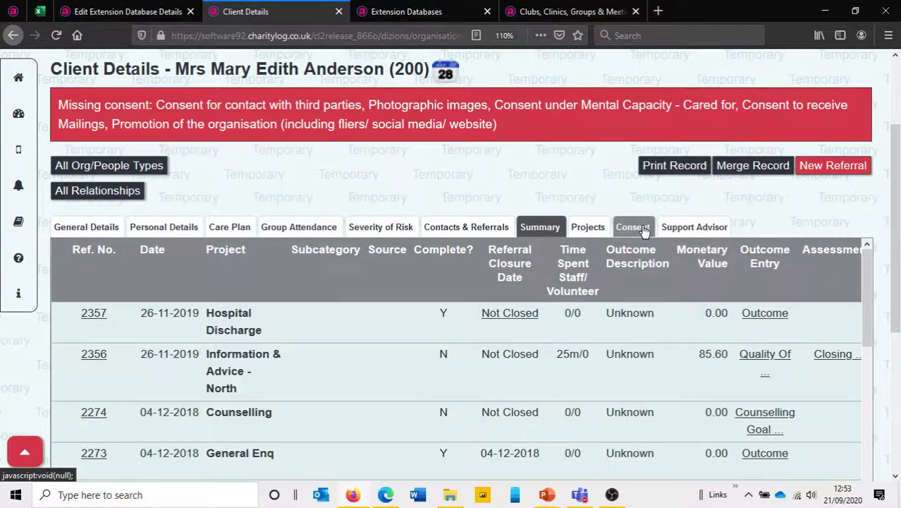
left_click(633, 227)
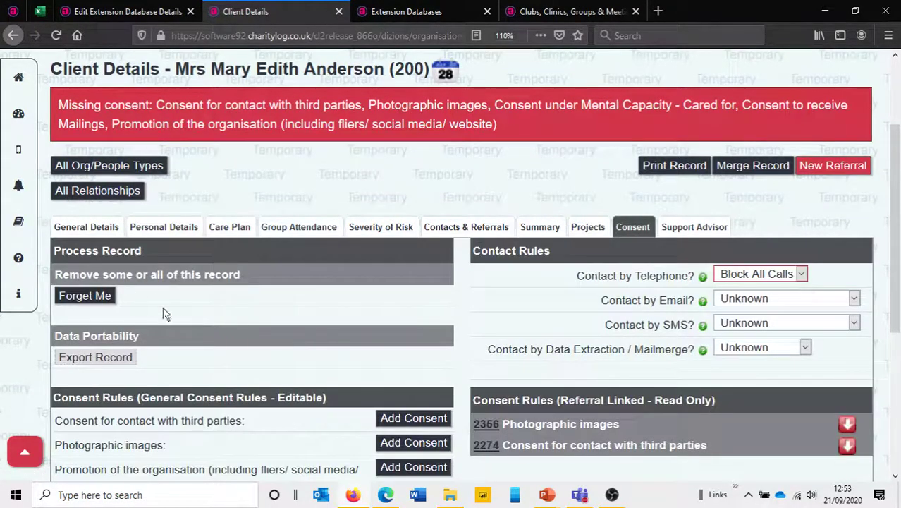
left_click(158, 227)
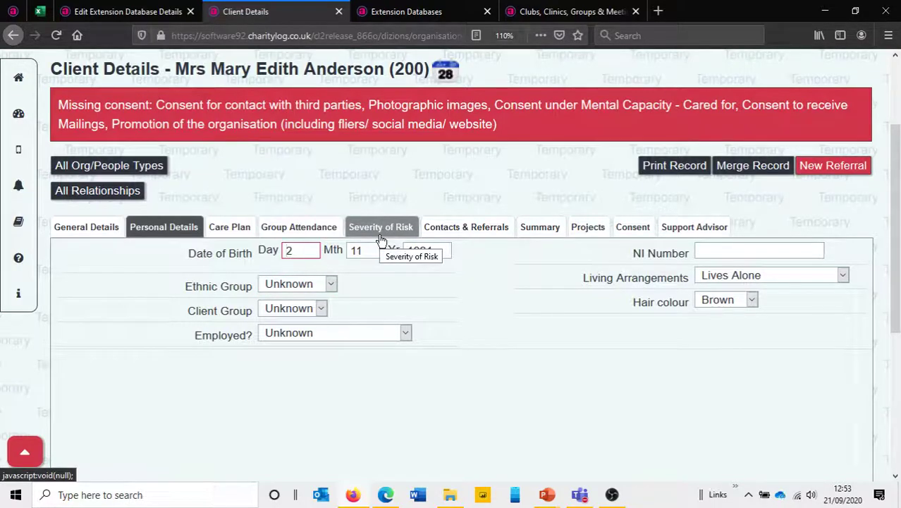
Step: Go back to the separate Extension Databases list and open the Risk Assessment extension database for editing
left_click(437, 10)
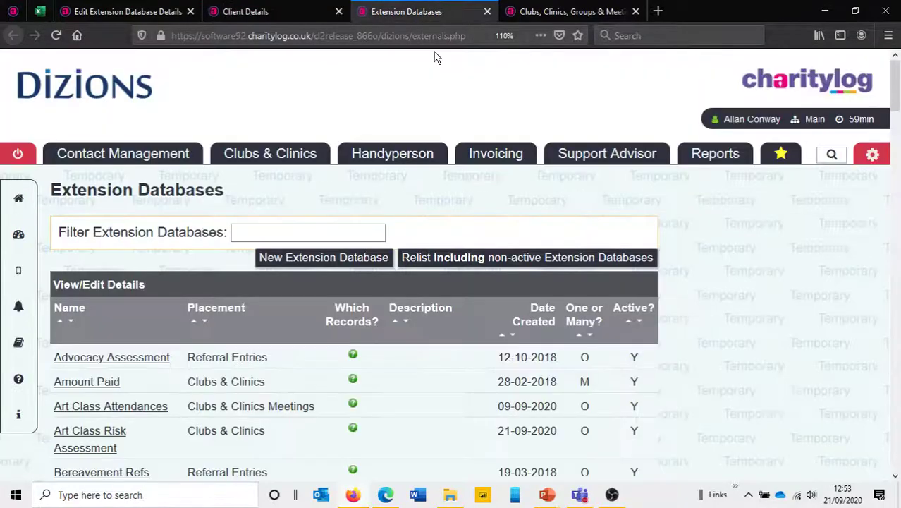
left_click_drag(899, 92, 899, 350)
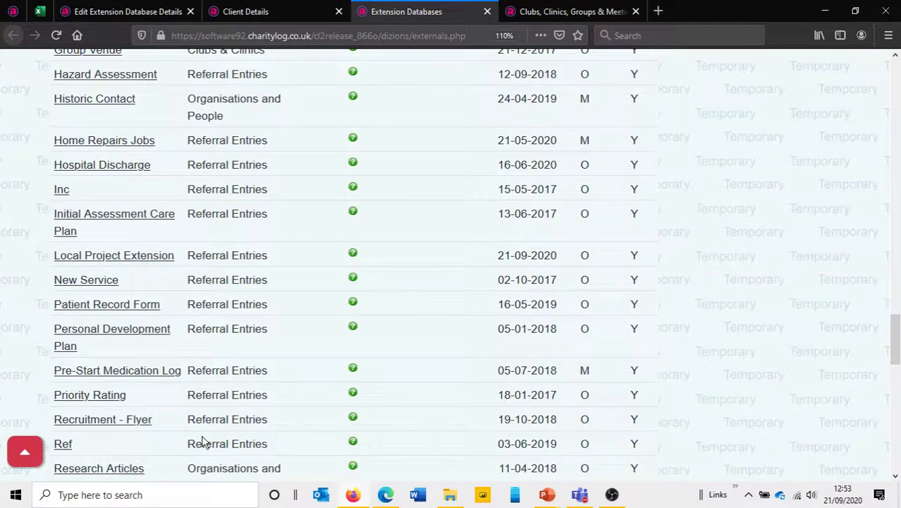
scroll(202, 439, "down", 5)
left_click(98, 362)
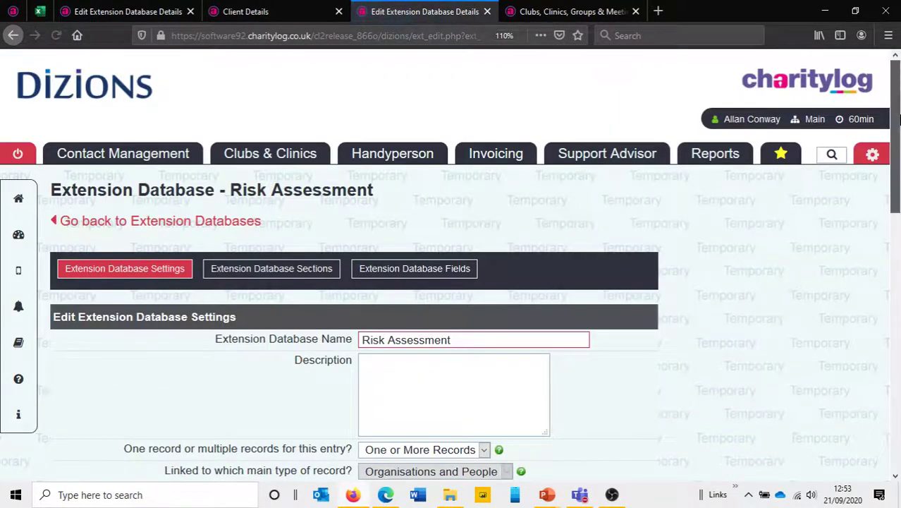
Step: Choose One or More Records as the number of records per entry for the Risk Assessment extension database
scroll(899, 120, "down", 2)
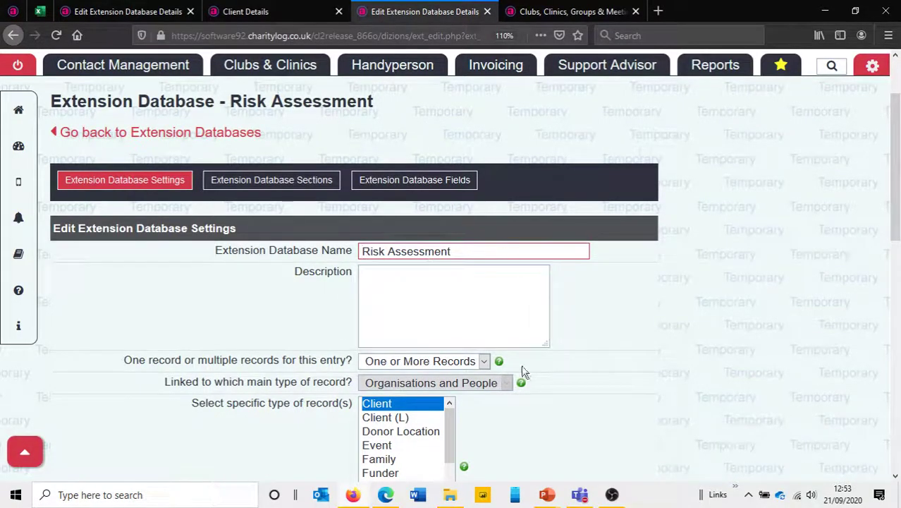
left_click(457, 362)
left_click(449, 364)
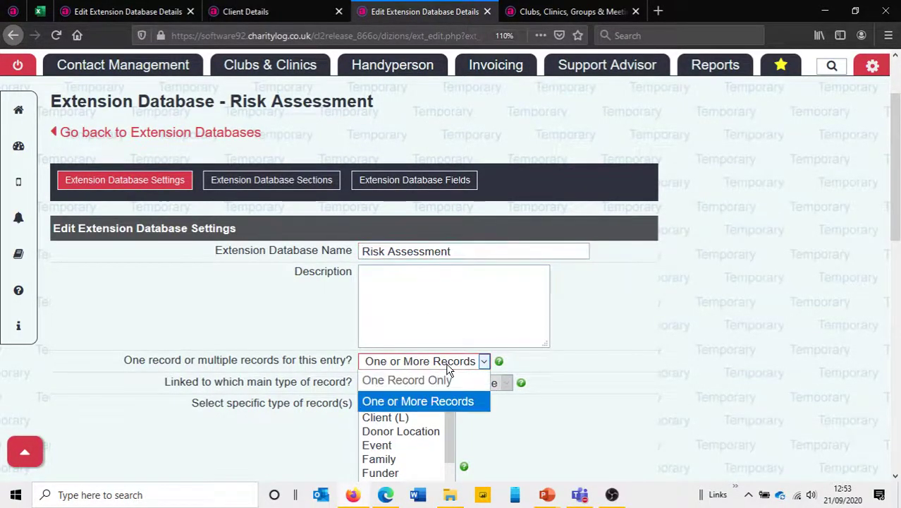
left_click(443, 402)
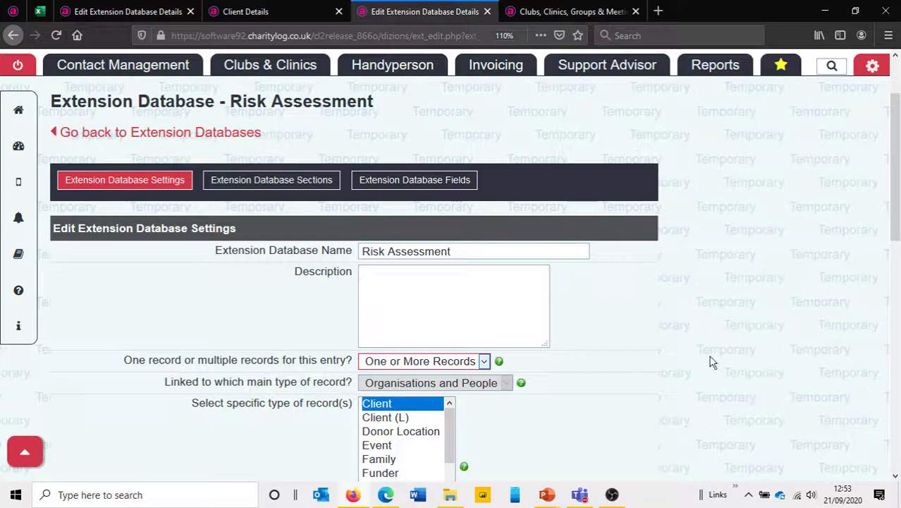
Step: Check the Risk Assessment database's selected record type and inspect its Placement and Show fields on tab options
left_click_drag(899, 201, 899, 252)
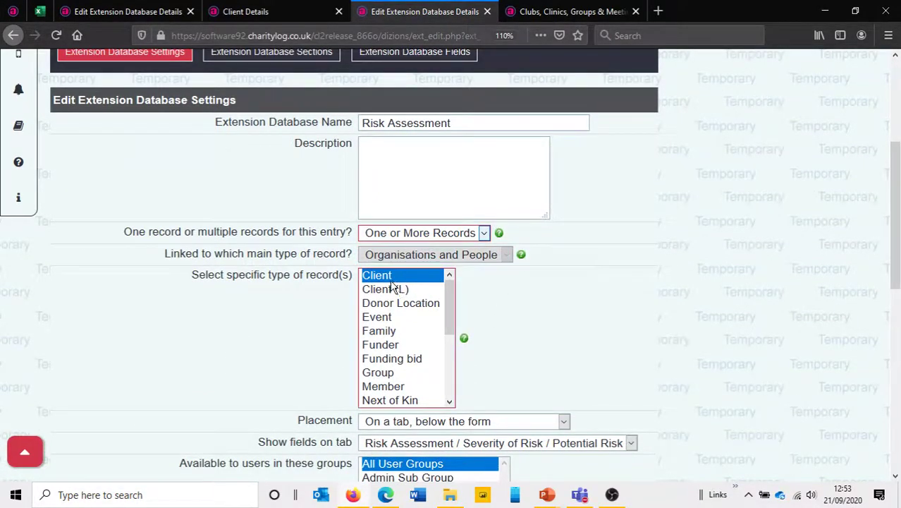
left_click_drag(897, 286, 896, 328)
left_click(564, 303)
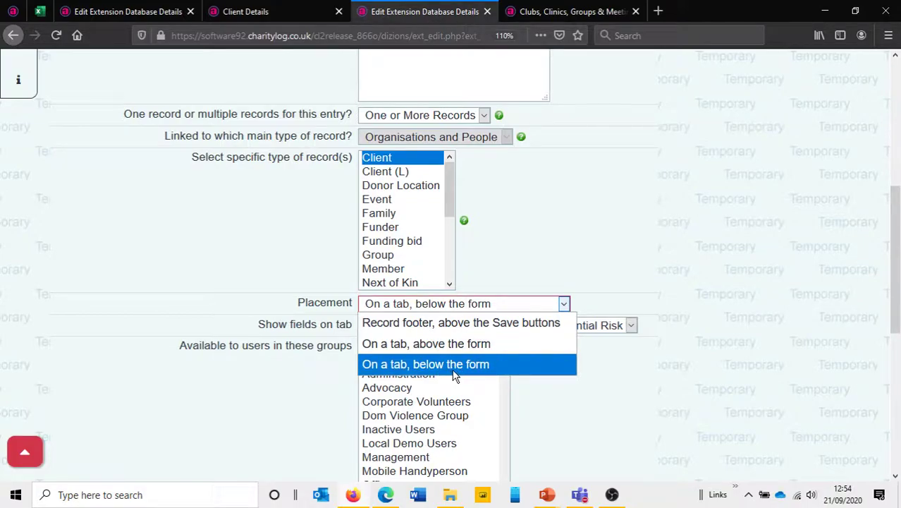
left_click(623, 391)
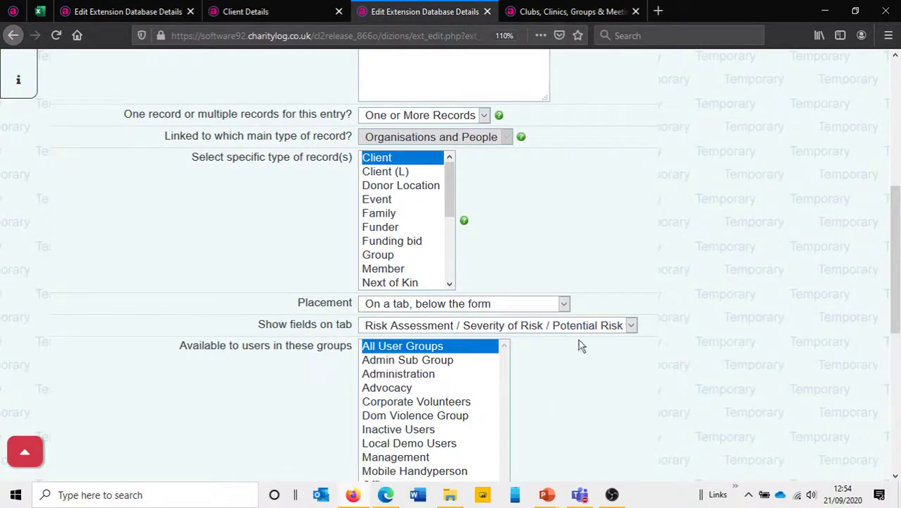
left_click(529, 329)
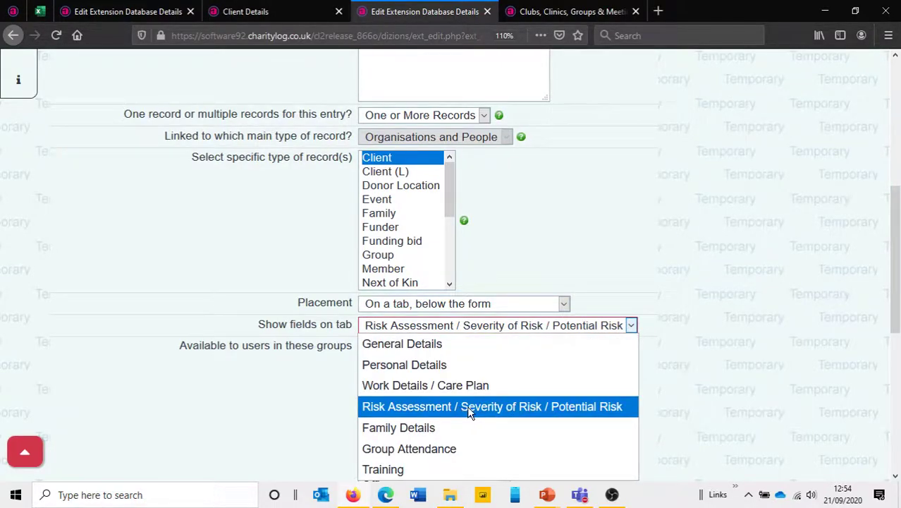
left_click(771, 377)
Step: Save the Risk Assessment extension database settings and go on to edit its data fields
left_click_drag(899, 246, 899, 391)
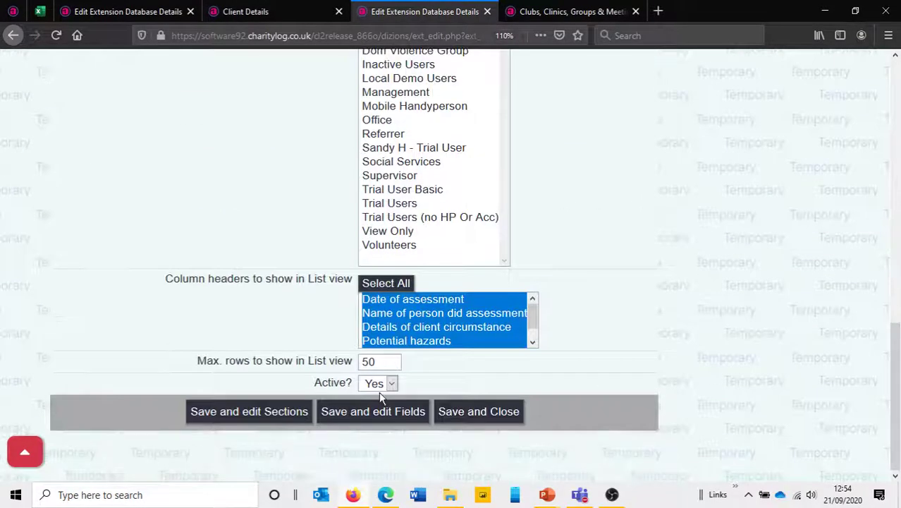
left_click(366, 412)
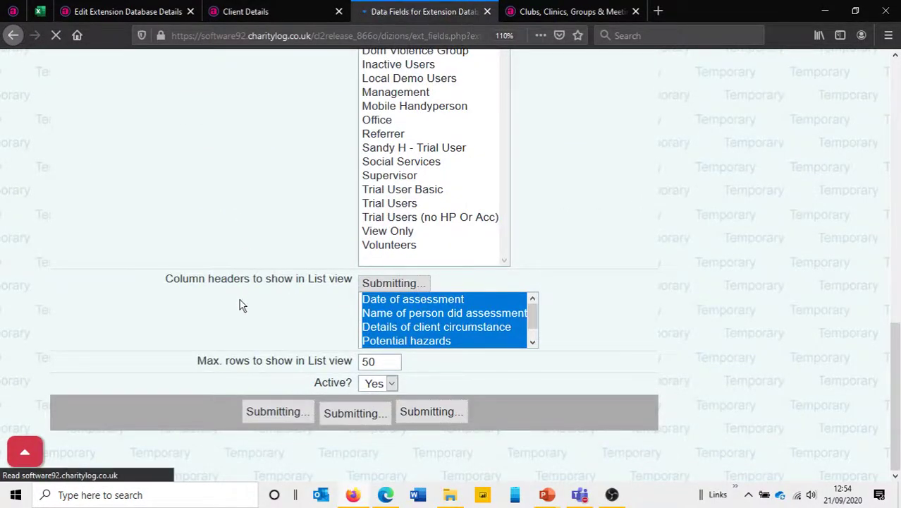
scroll(203, 455, "down", 1)
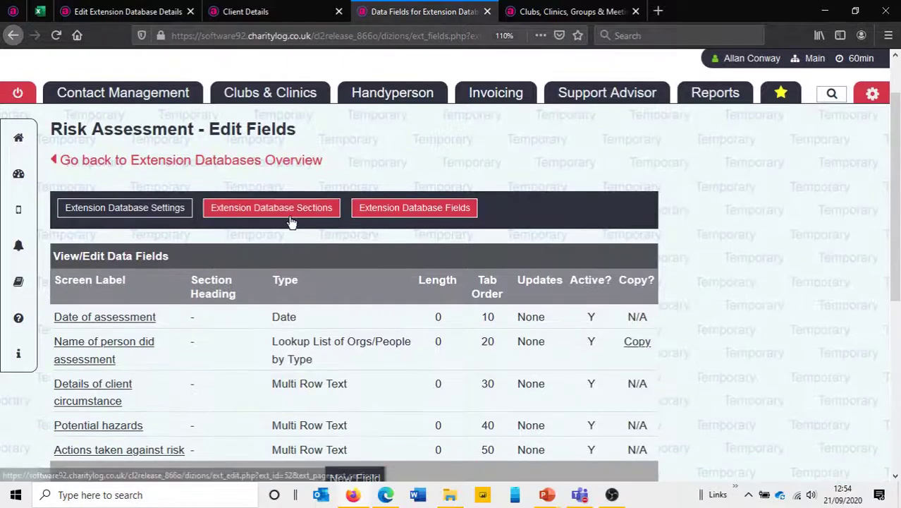
Step: On the open client record, view the Severity of Risk section, inspecting the severity choices and the Risk Assessment area beneath the fields
left_click(273, 9)
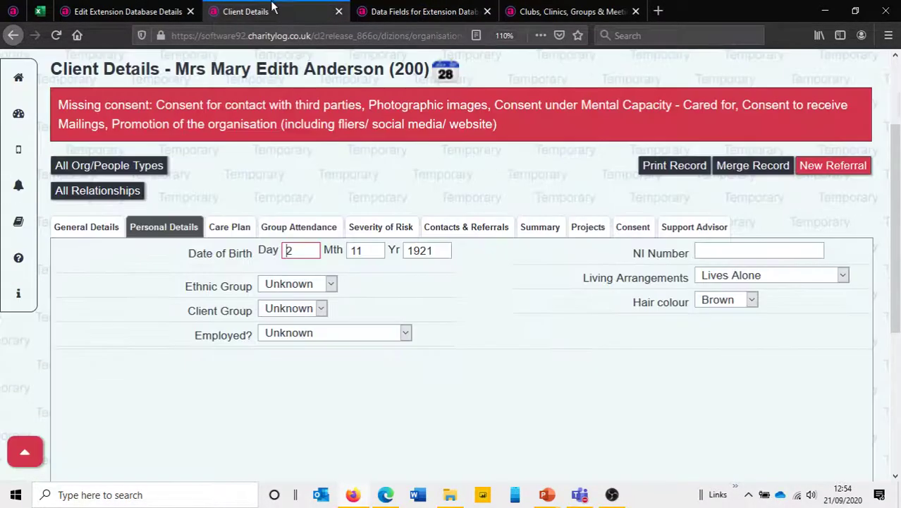
left_click(383, 232)
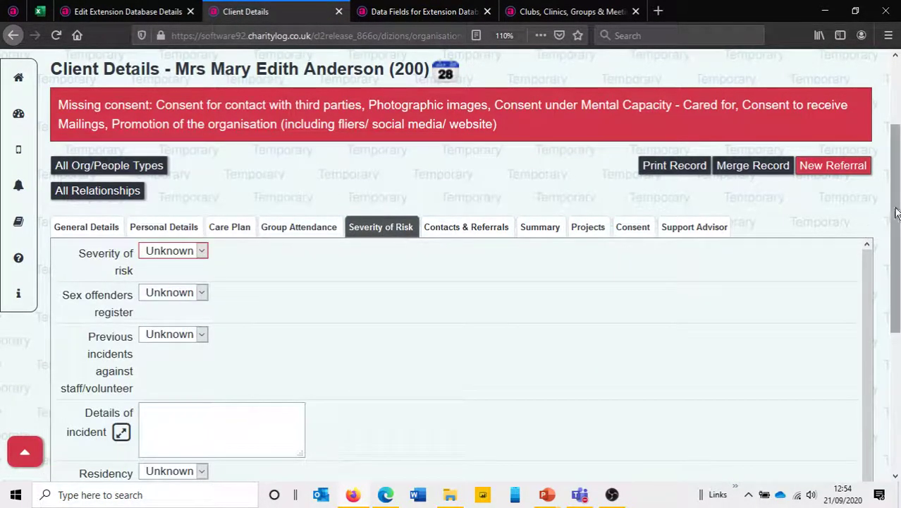
left_click(184, 254)
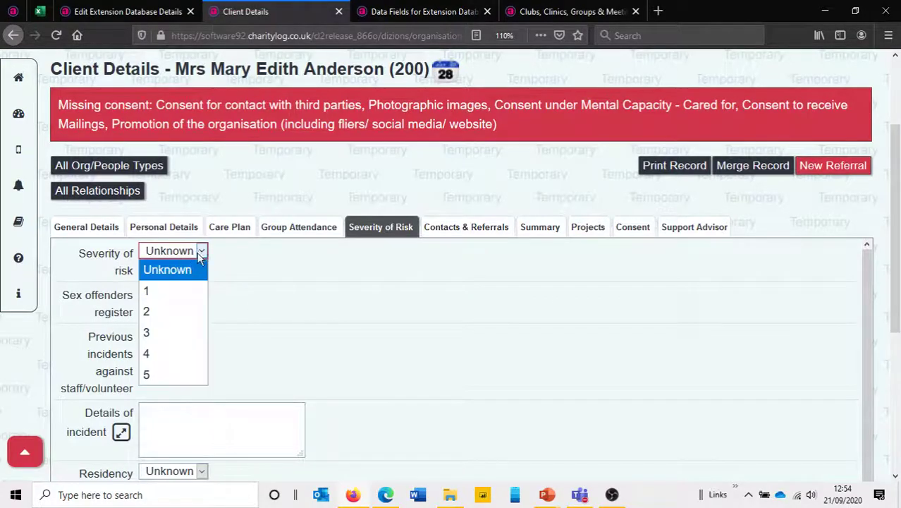
left_click(389, 306)
scroll(897, 198, "down", 3)
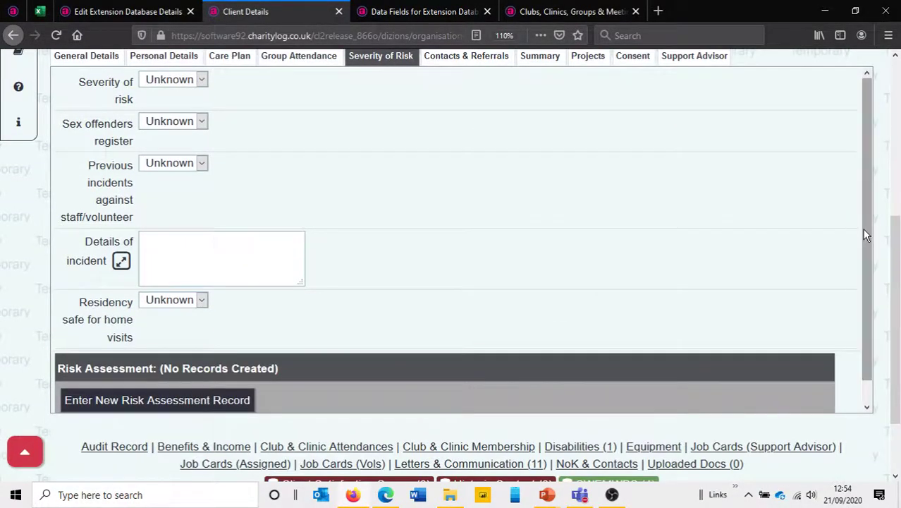
scroll(867, 242, "down", 1)
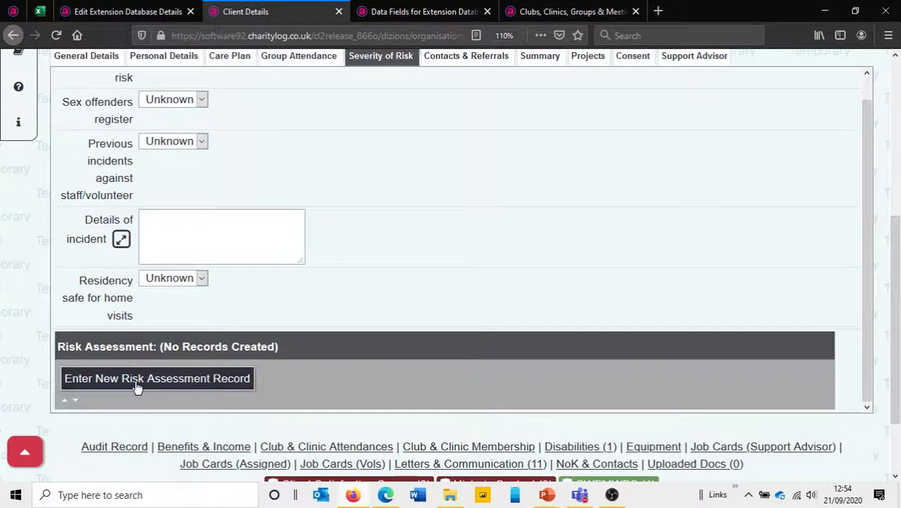
Step: Start a new Risk Assessment record for the client, leaving the client page, and set the date of assessment to 21-09-2020
left_click(151, 381)
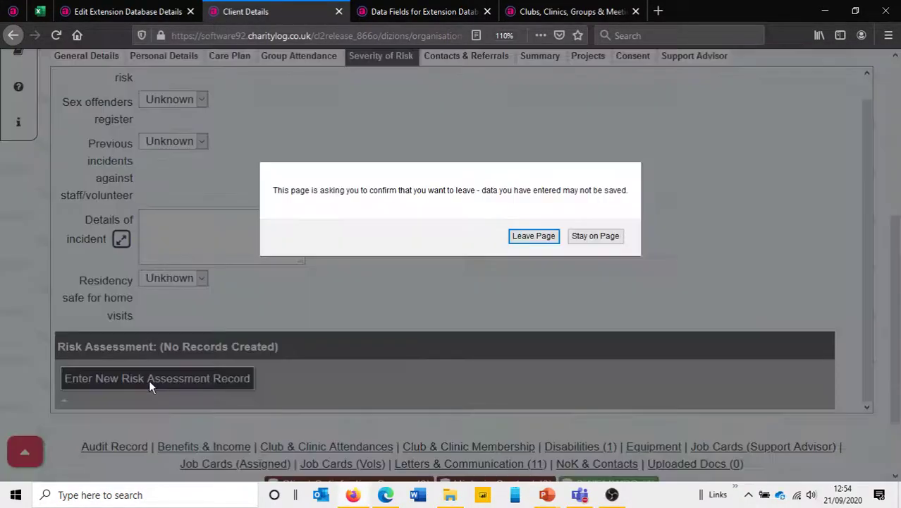
left_click(534, 236)
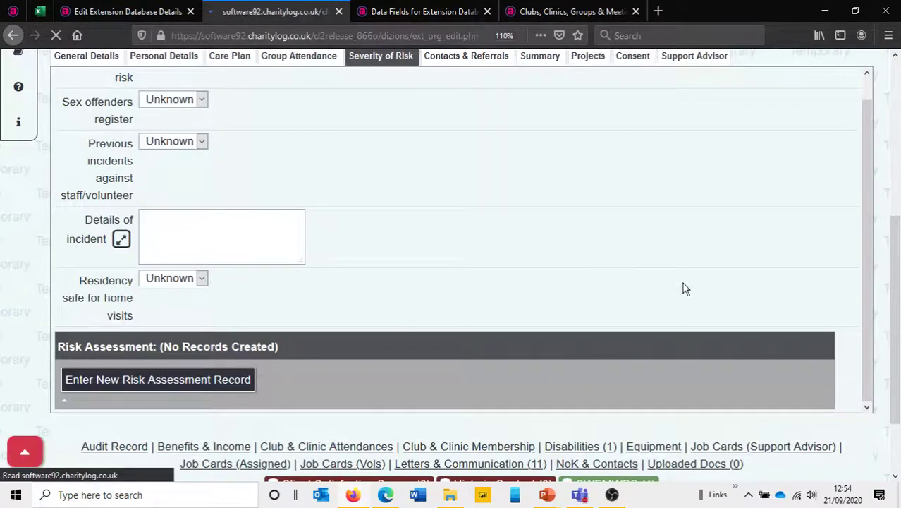
scroll(684, 288, "down", 2)
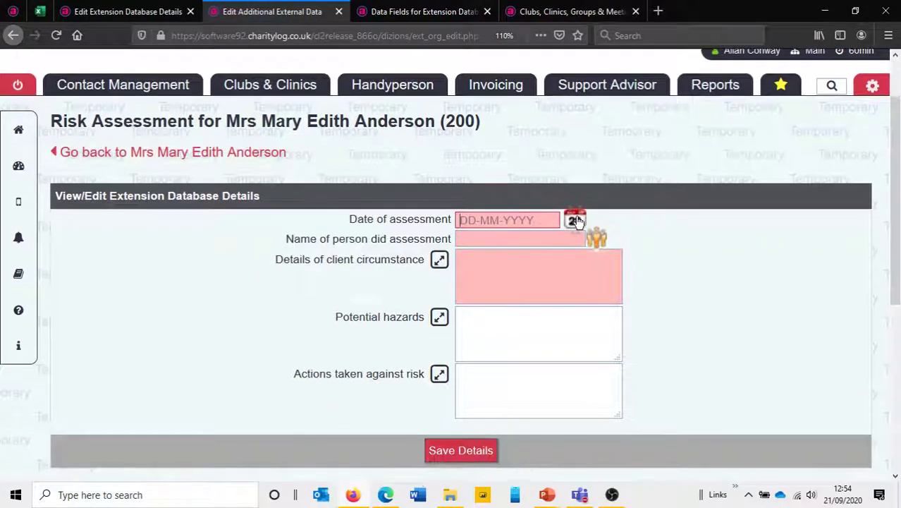
left_click(576, 220)
left_click(487, 287)
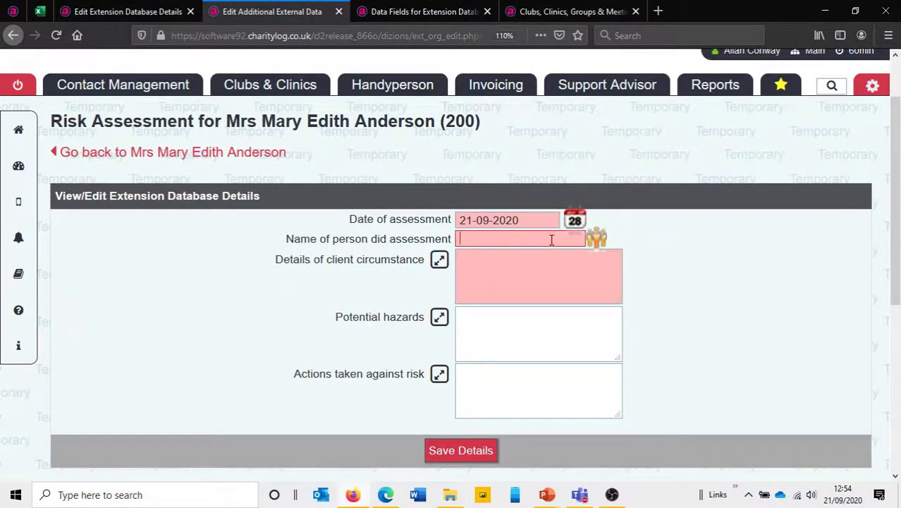
Step: Look up the staff member who did the assessment, and save the record with "lots of risk" as the details of client circumstance
type("alla")
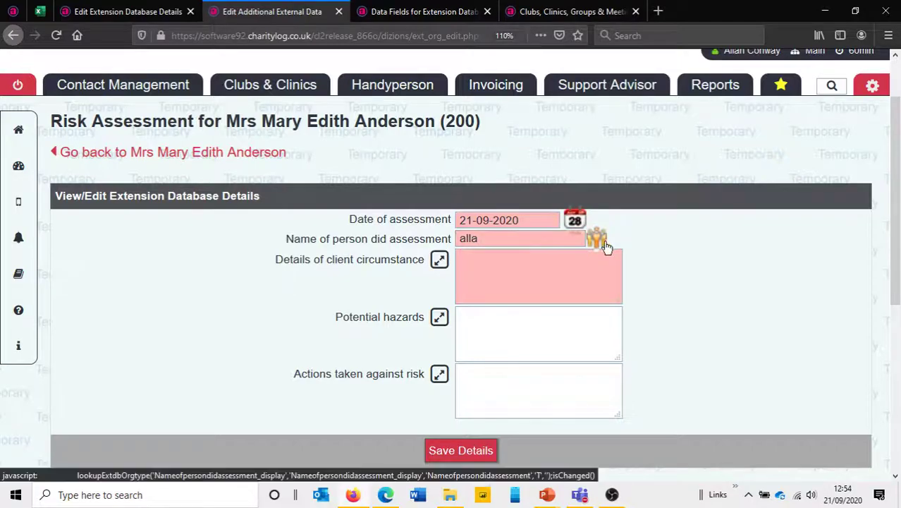
left_click(600, 241)
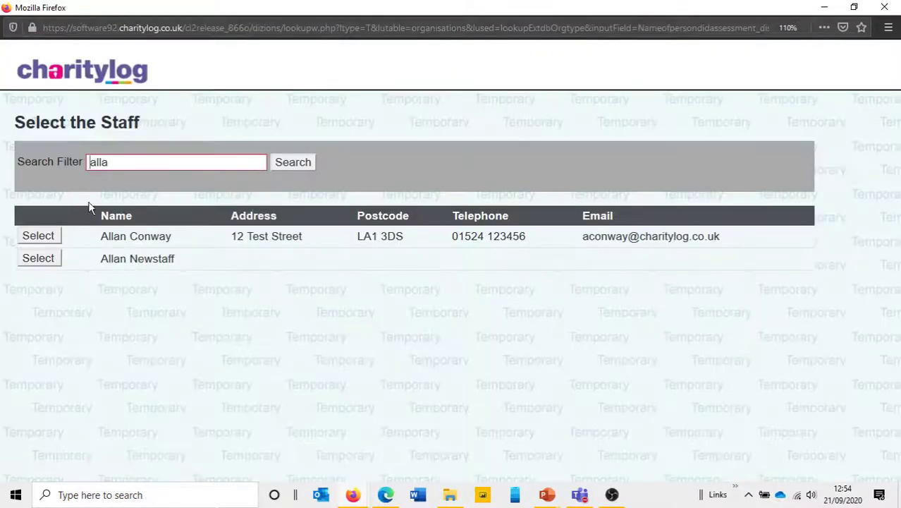
left_click(38, 237)
left_click(512, 287)
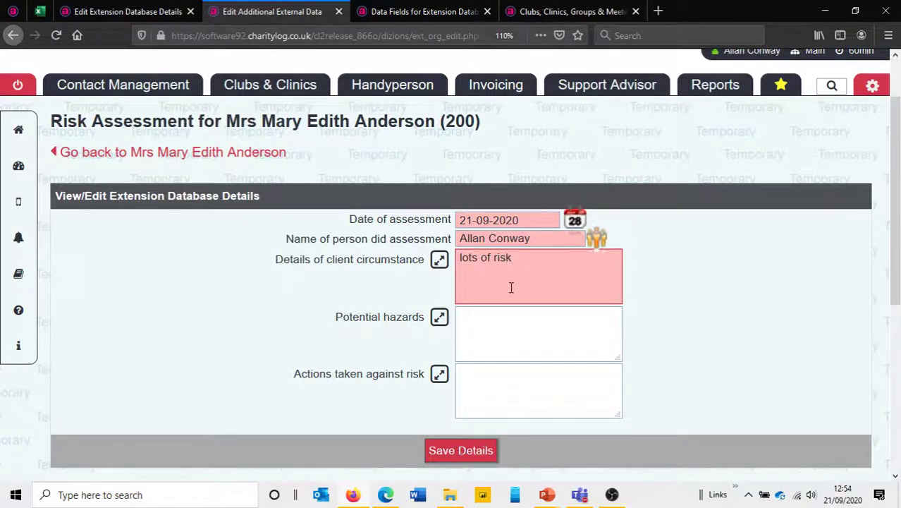
left_click(489, 448)
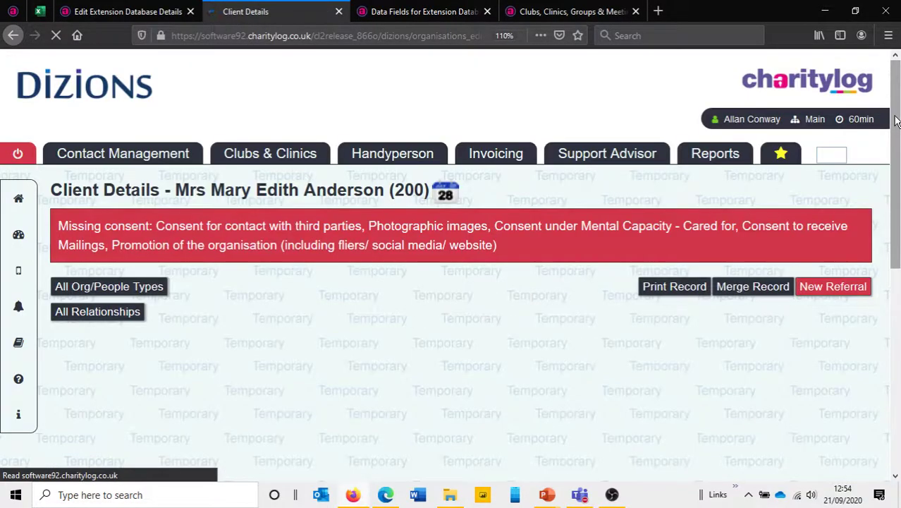
Step: Review the saved entry in the Risk Assessment list within the client's Severity of Risk section
left_click_drag(897, 120, 898, 224)
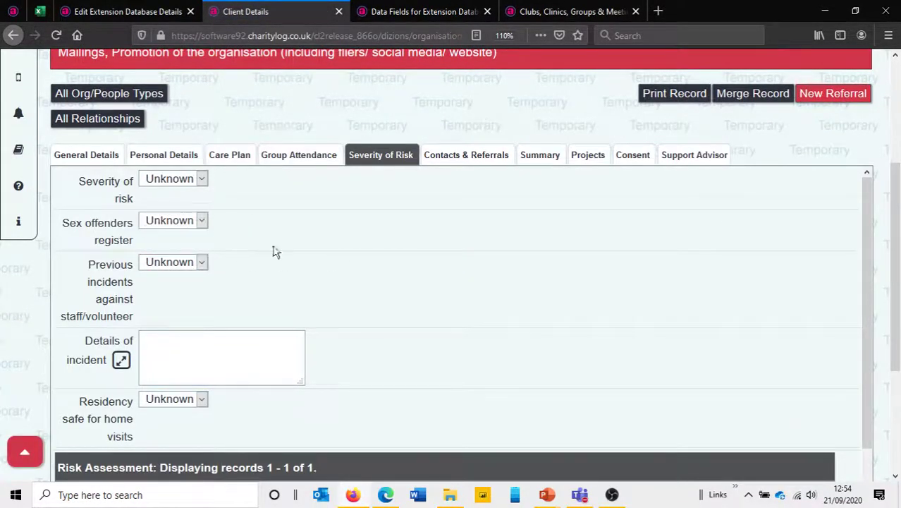
left_click_drag(866, 220, 870, 350)
scroll(317, 340, "down", 3)
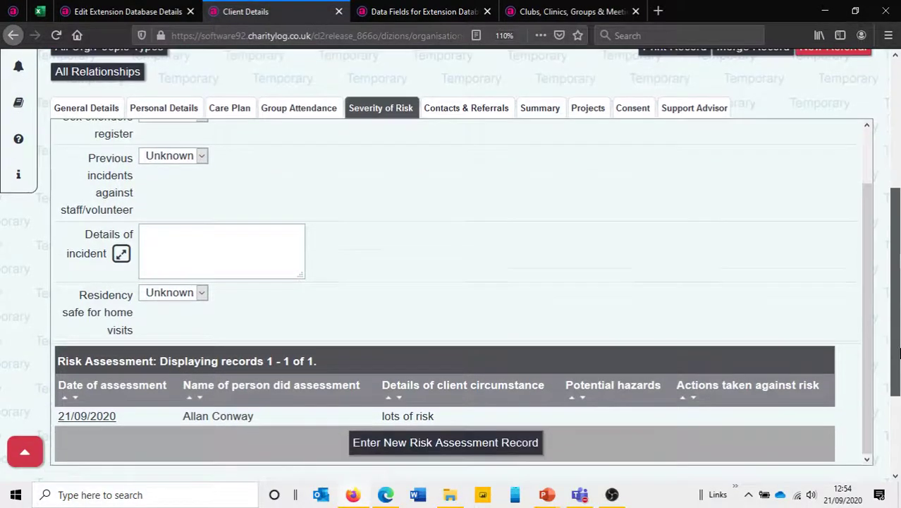
left_click(110, 295)
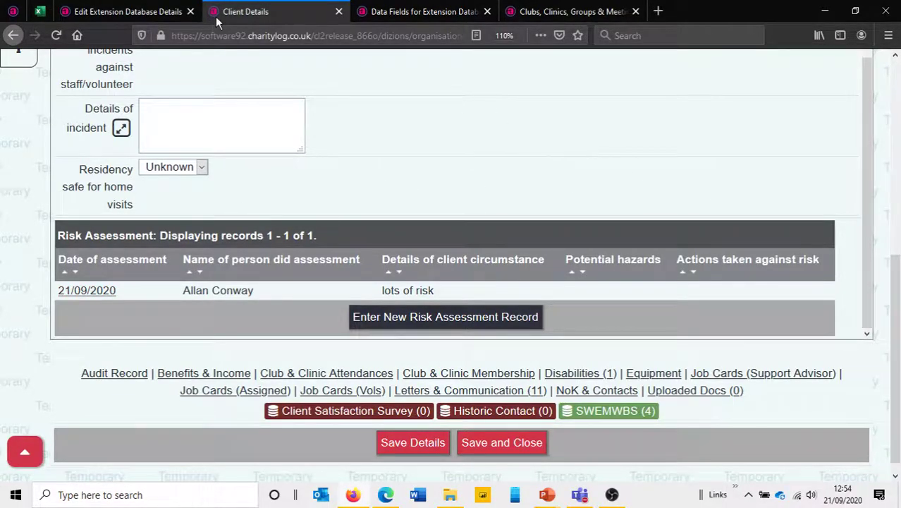
Step: Leave the Client General Details EDB settings and go back to the Extension Databases list
left_click(152, 10)
left_click_drag(896, 278, 897, 129)
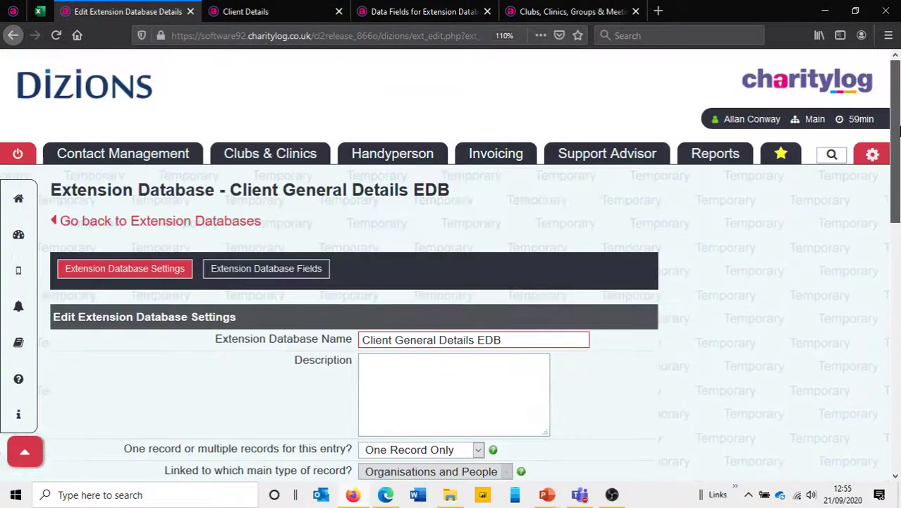
left_click(220, 224)
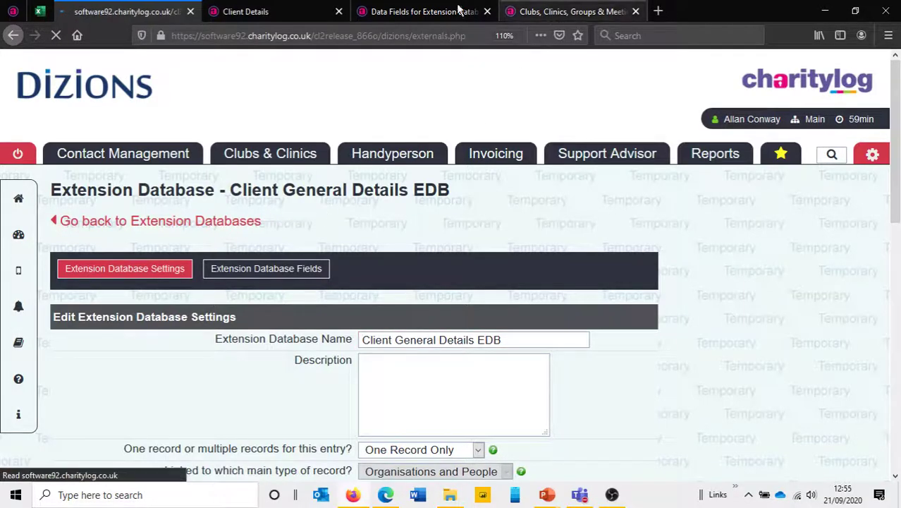
Step: On the client record, compare the section tabs with the Client Satisfaction Survey, Historic Contact and SWEMWBS database links in the record footer
left_click(280, 7)
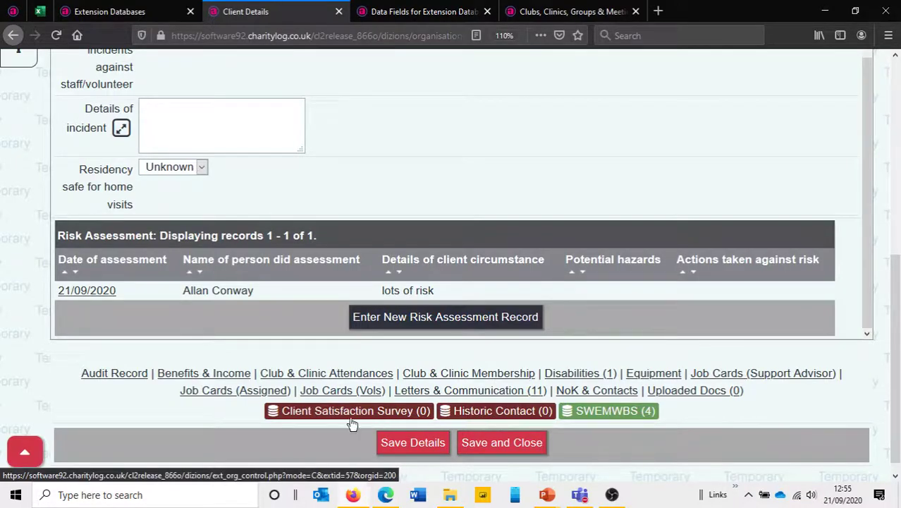
mouse_move(898, 385)
left_mouse_down()
mouse_move(899, 308)
mouse_move(899, 398)
left_mouse_up()
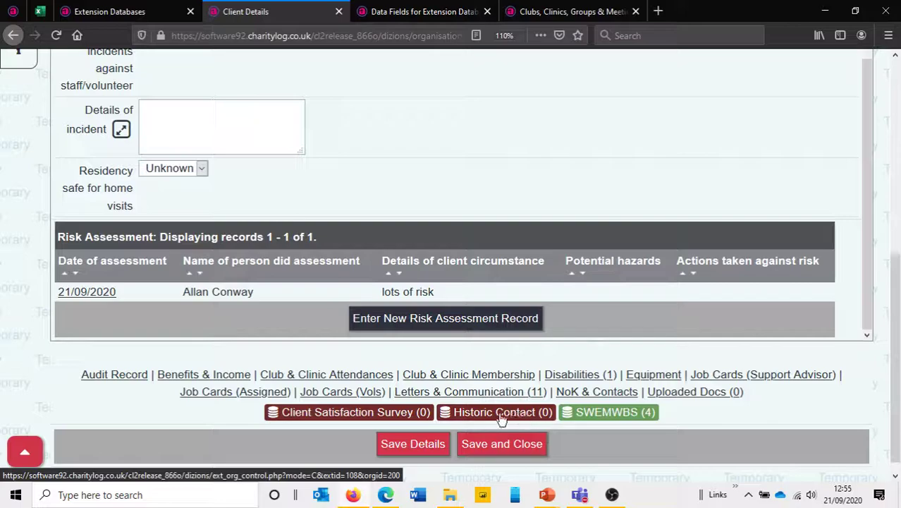
left_click_drag(898, 388, 897, 302)
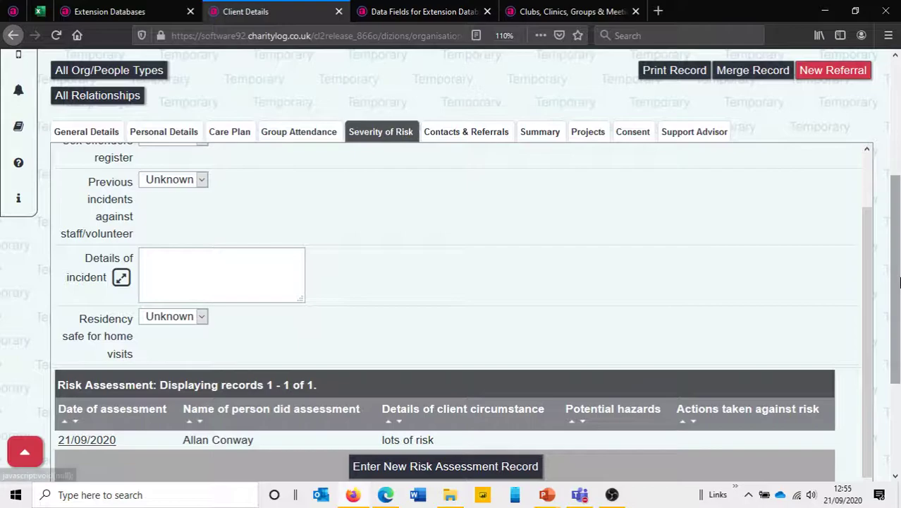
scroll(423, 409, "down", 3)
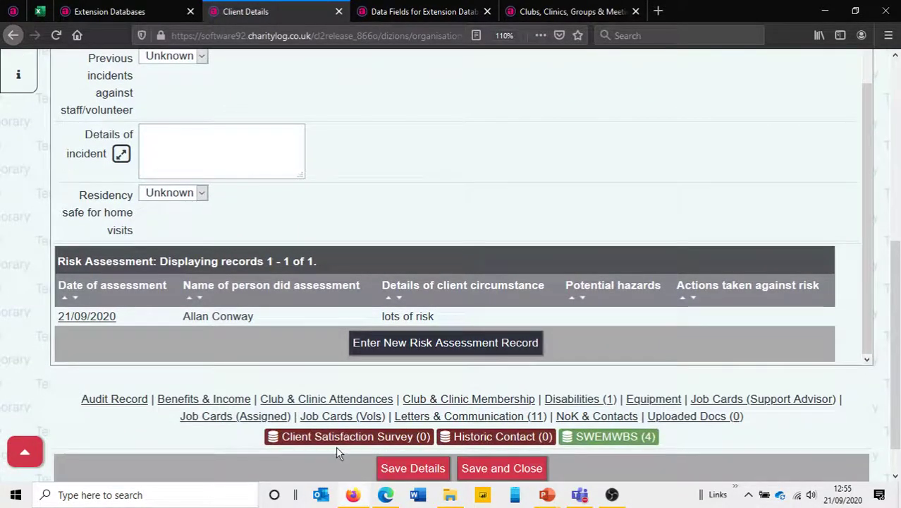
left_click_drag(898, 365, 900, 274)
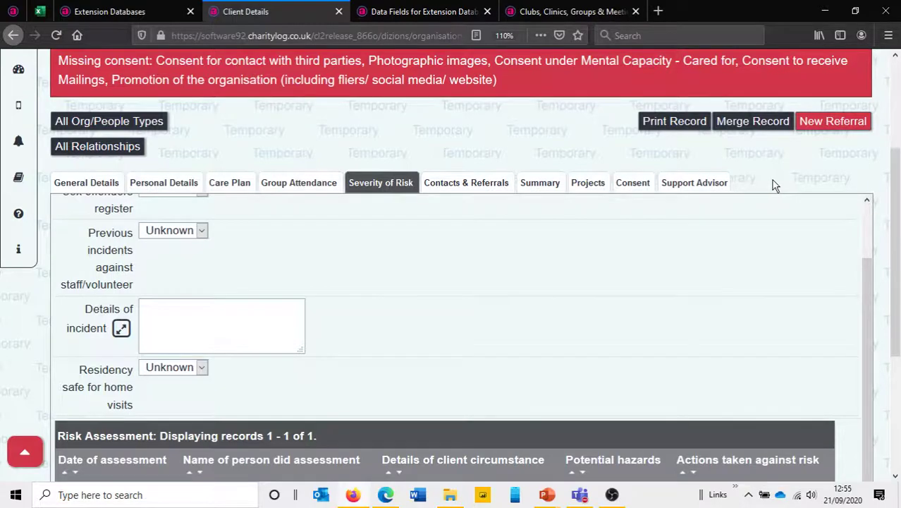
scroll(384, 400, "down", 5)
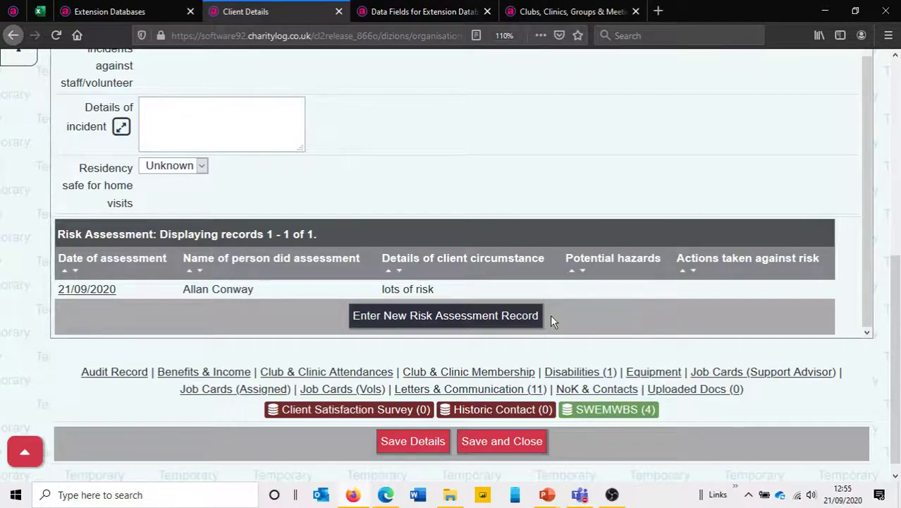
Step: Open the client's Client Satisfaction Survey records and view the option for entering a new one
left_click(354, 417)
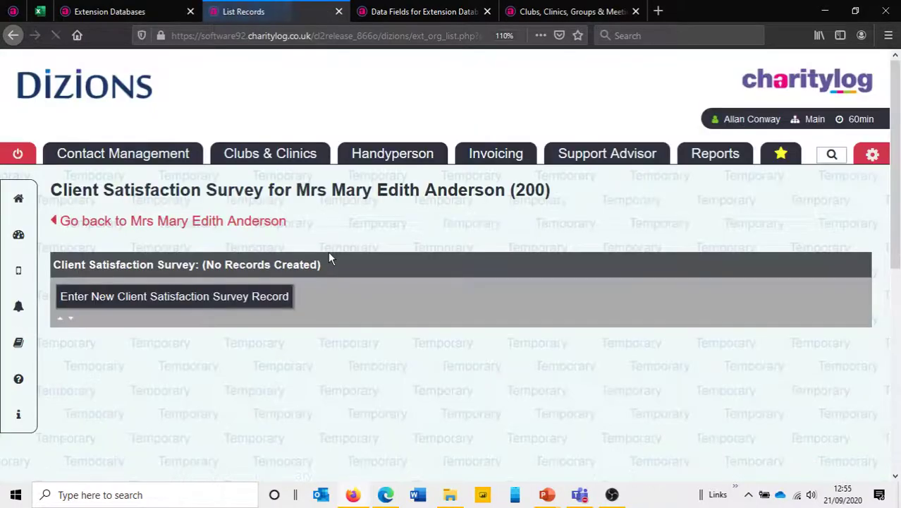
scroll(328, 253, "down", 3)
key("ctrl")
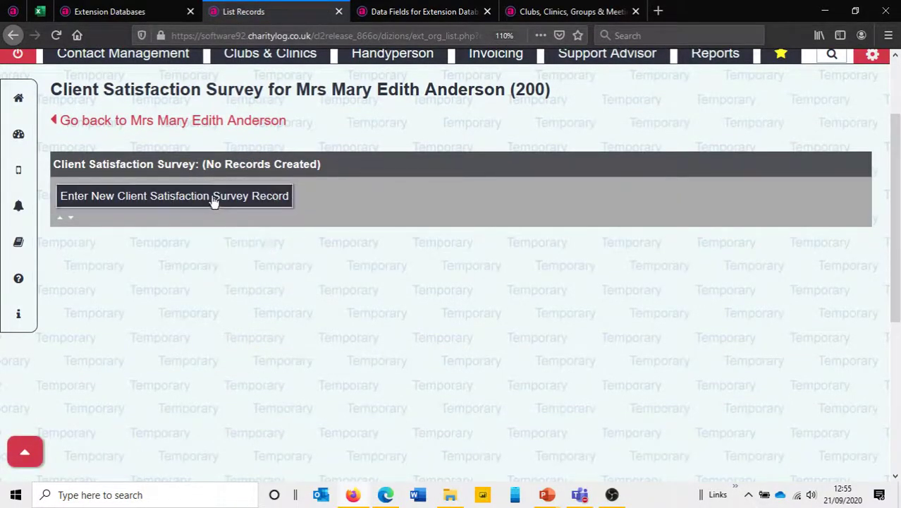
Step: Review the Client Satisfaction Survey extension database's record count, record type, placement and user group settings, and return to the Extension Databases list
left_click(145, 10)
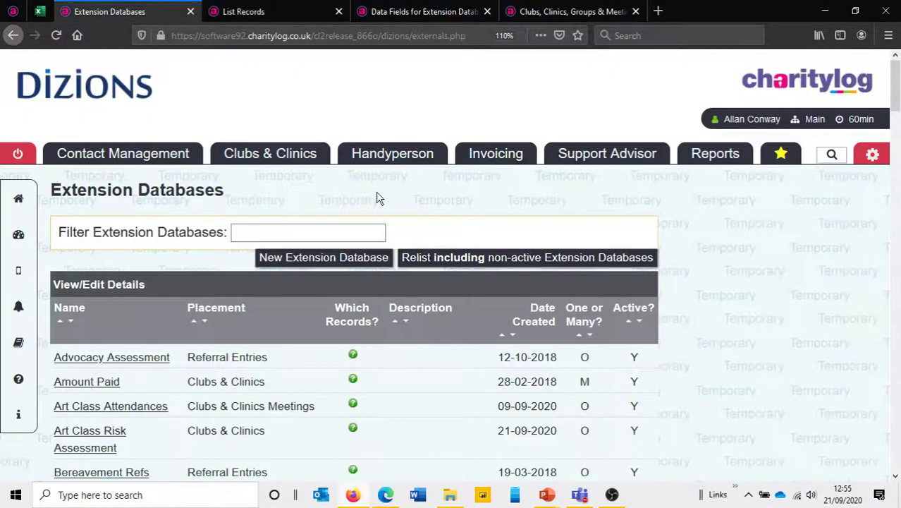
left_click_drag(896, 90, 897, 173)
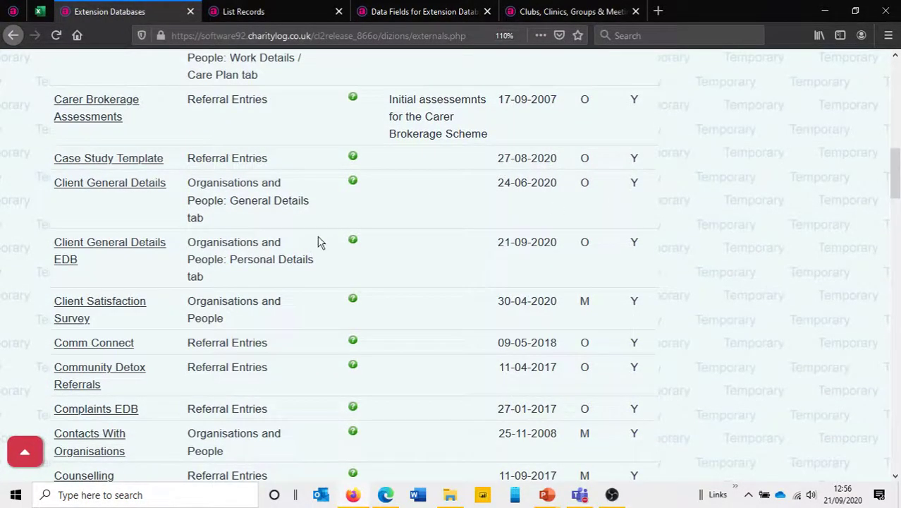
left_click(109, 306)
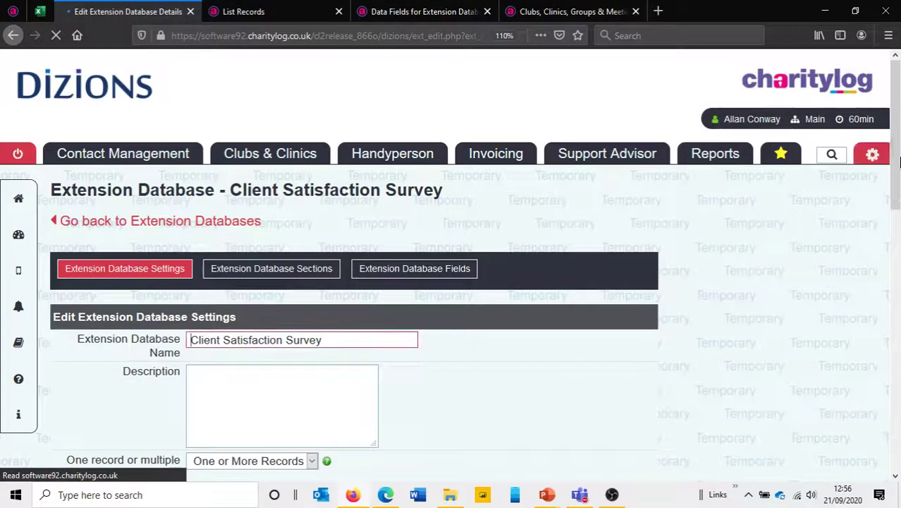
left_click_drag(898, 143, 900, 213)
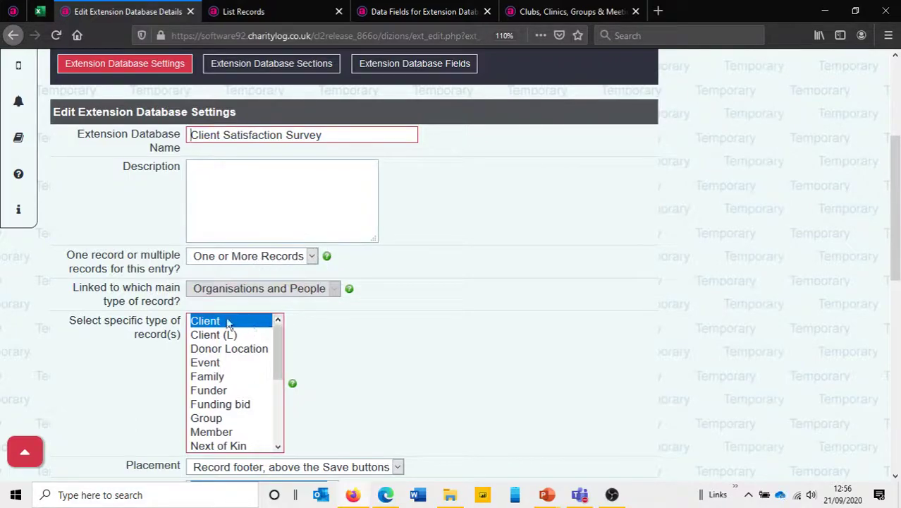
left_click_drag(899, 213, 899, 259)
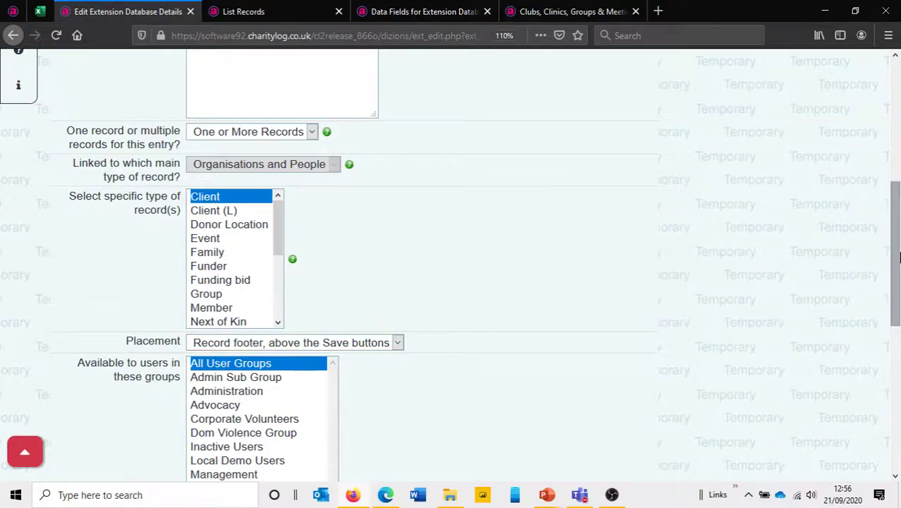
scroll(613, 283, "down", 5)
left_click_drag(896, 358, 895, 162)
left_click(185, 225)
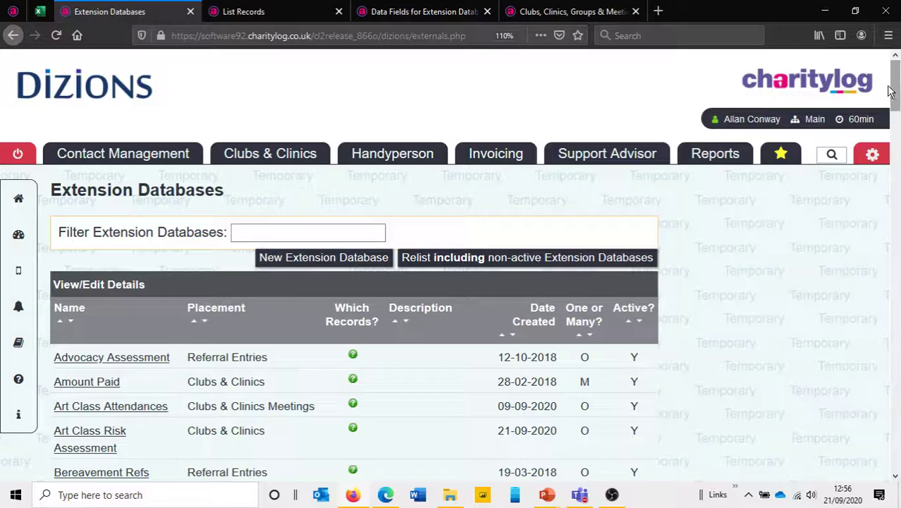
Step: Go back to the client's record and create a new referral for the Local Project
left_click(313, 8)
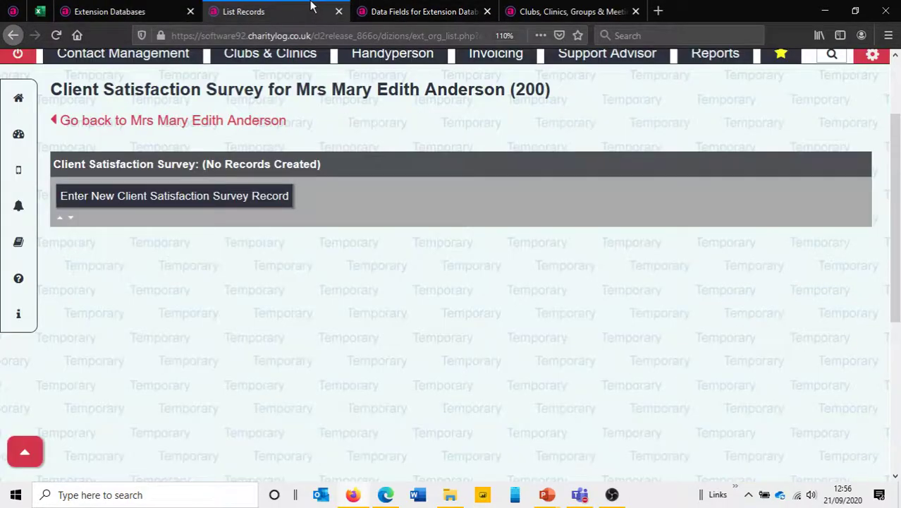
left_click(259, 123)
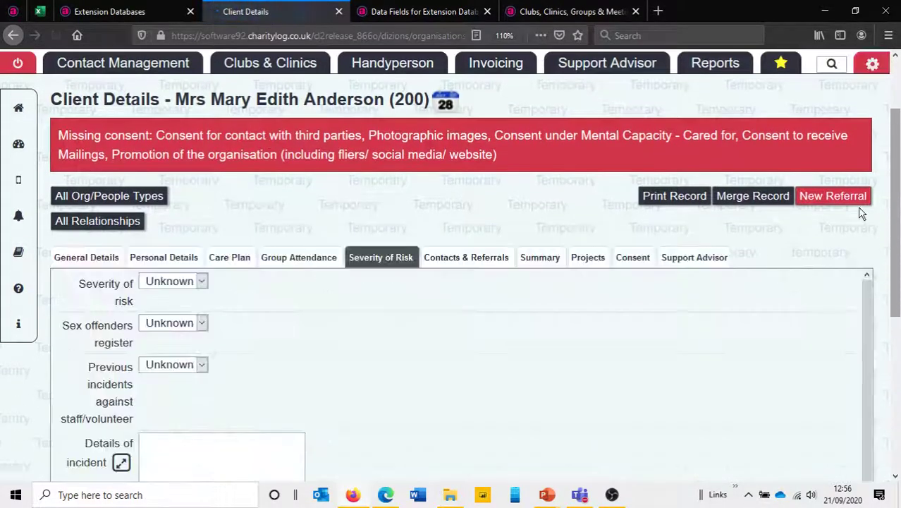
left_click(835, 202)
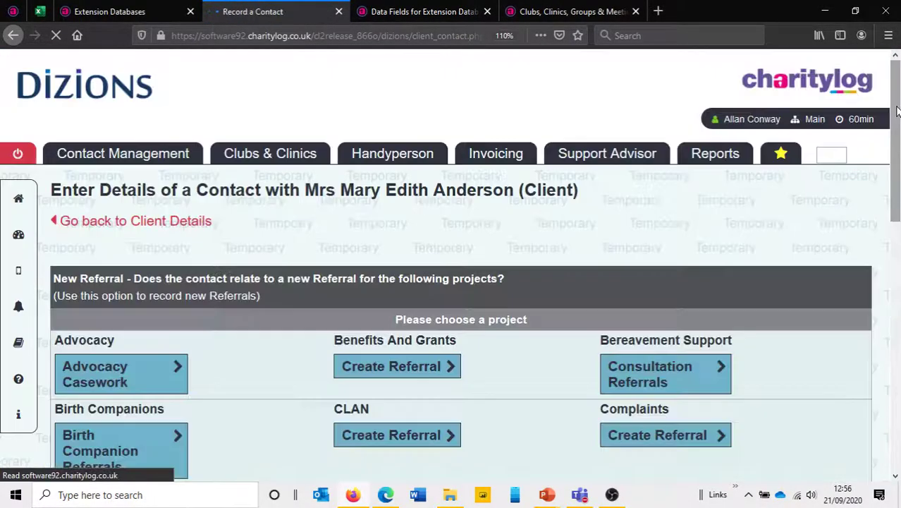
scroll(719, 316, "down", 6)
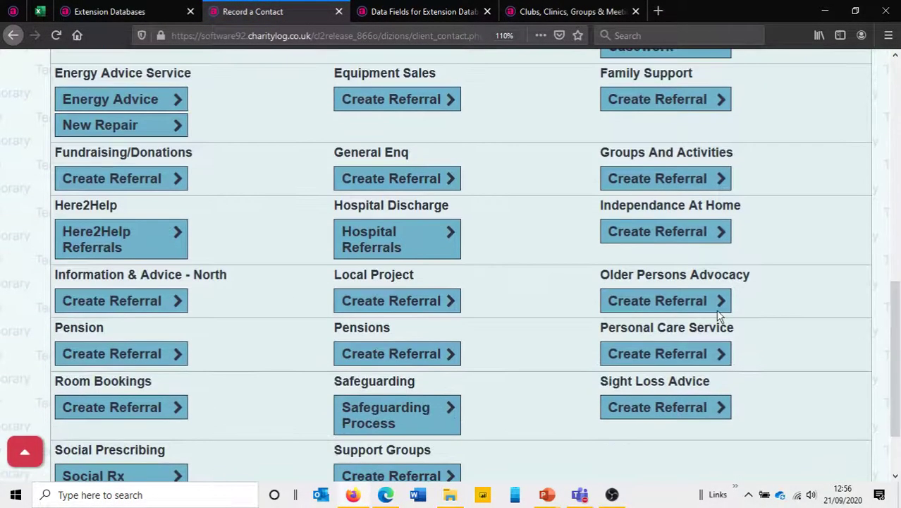
left_click(404, 308)
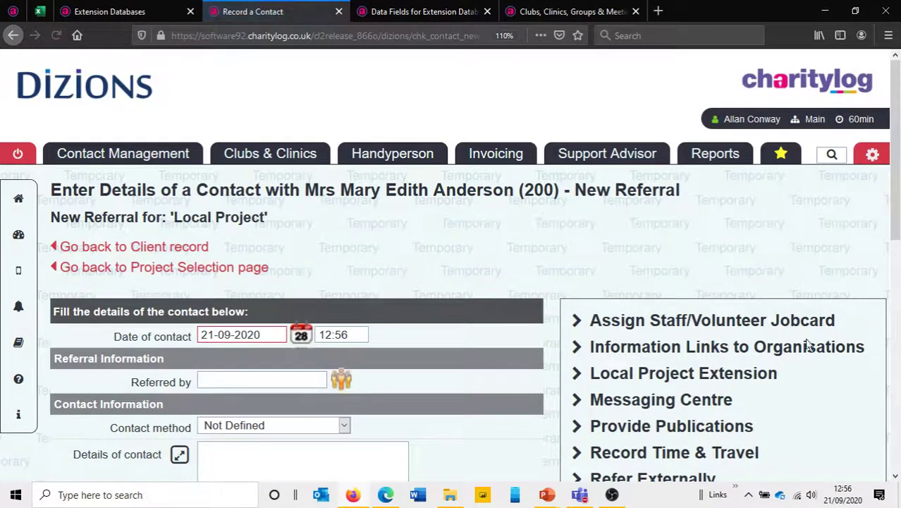
Step: Expand the Local Project Extension on the new referral and turn off Continue Without Saving
left_click(579, 374)
scroll(640, 261, "down", 3)
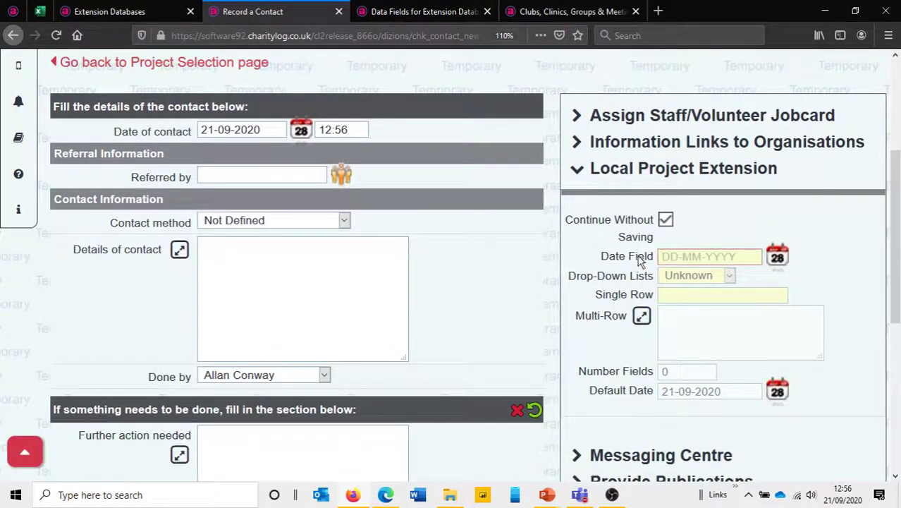
left_click(666, 219)
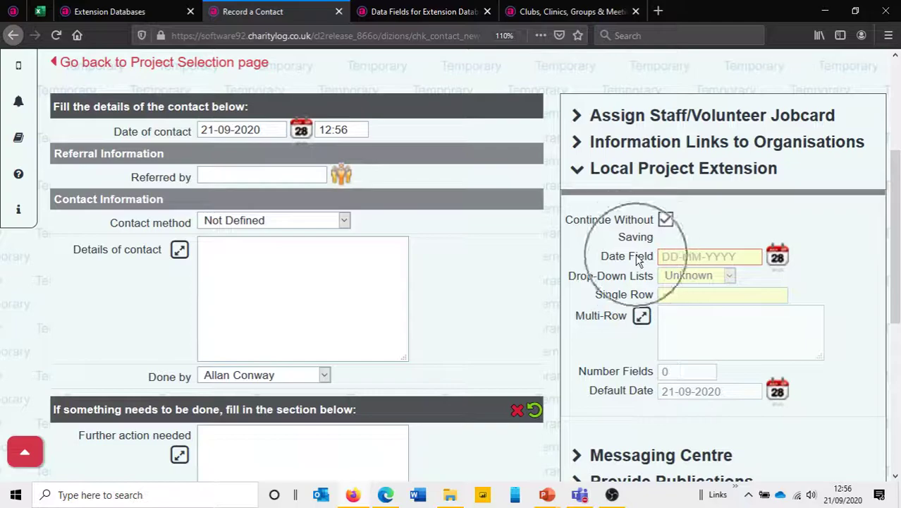
Step: Examine the Local Project Extension's fields on the referral, including the choices offered under Drop-Down Lists
left_click(699, 276)
left_click(644, 289)
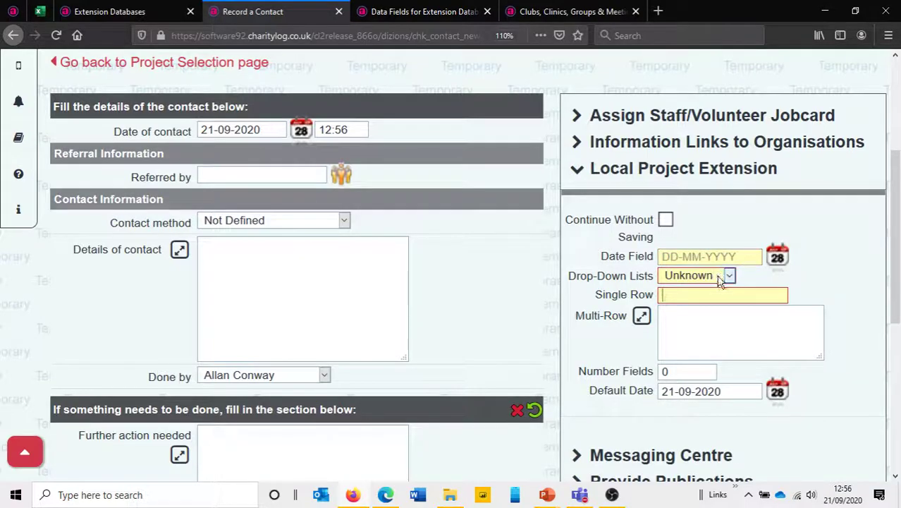
left_click(698, 321)
left_click(728, 281)
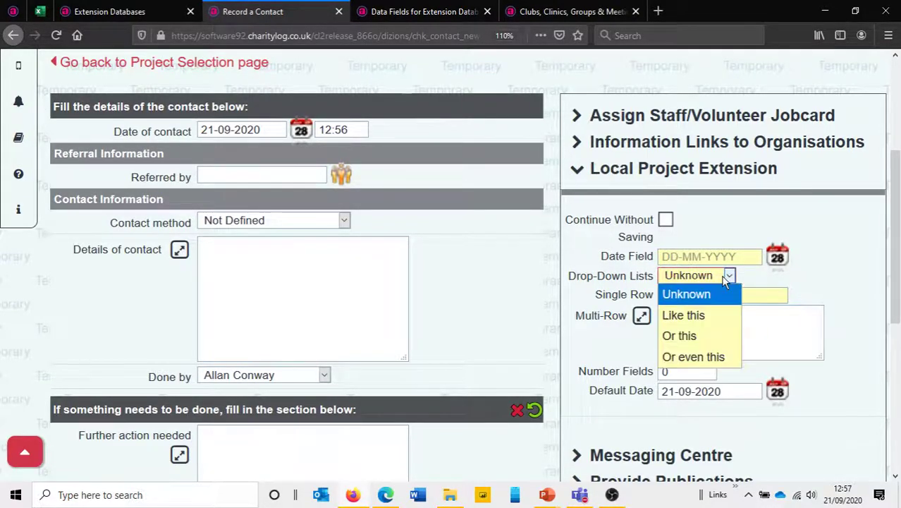
left_click(789, 284)
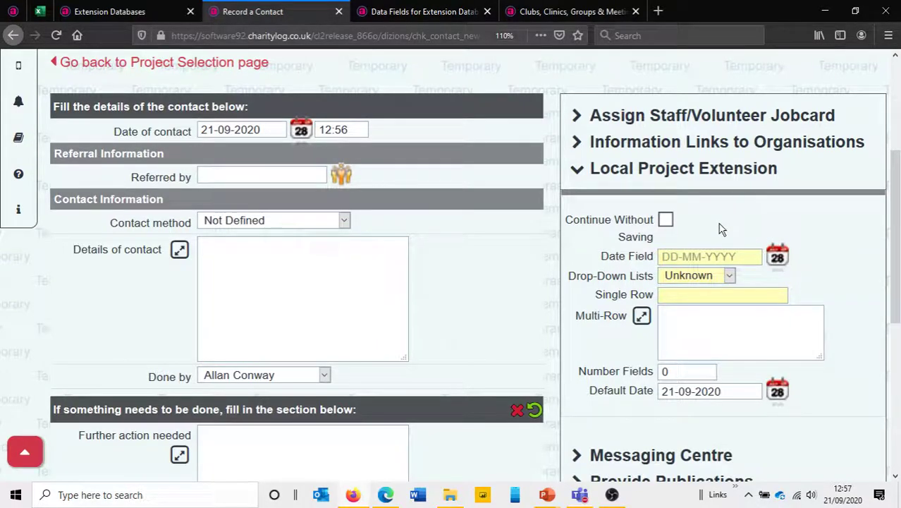
scroll(721, 230, "up", 3)
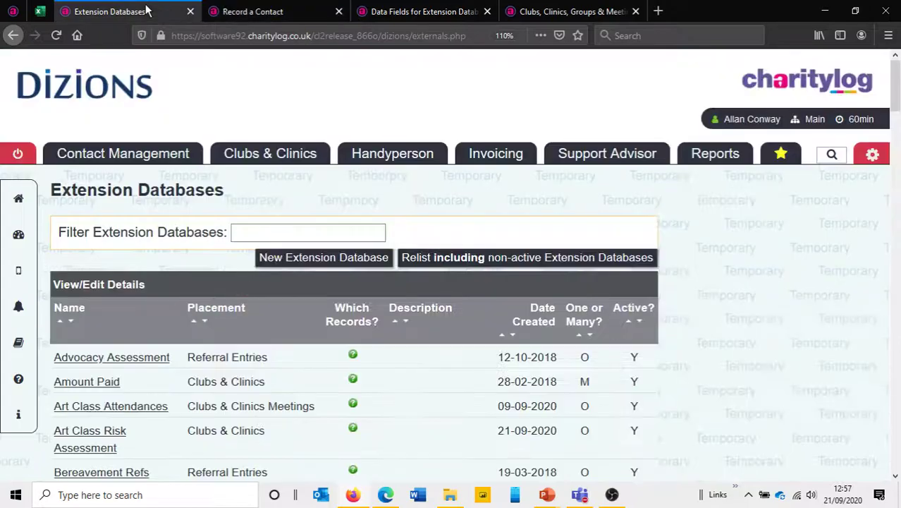
Step: Find the Local Project Extension in the Extension Databases list and open its settings
left_click(148, 12)
left_click(293, 10)
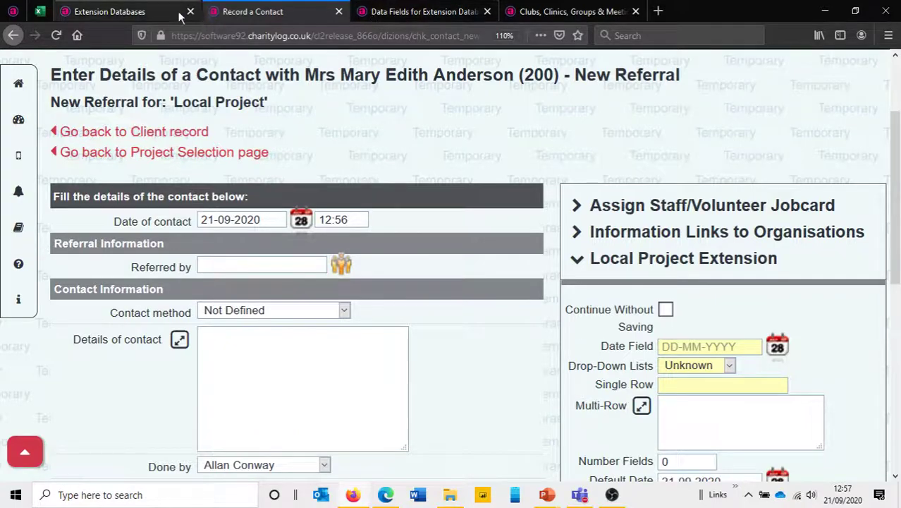
left_click(144, 12)
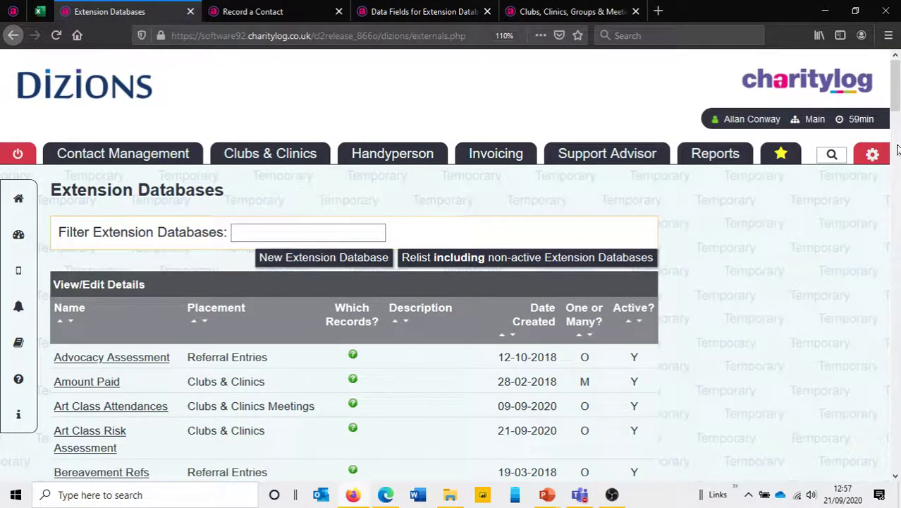
left_click_drag(898, 117, 897, 344)
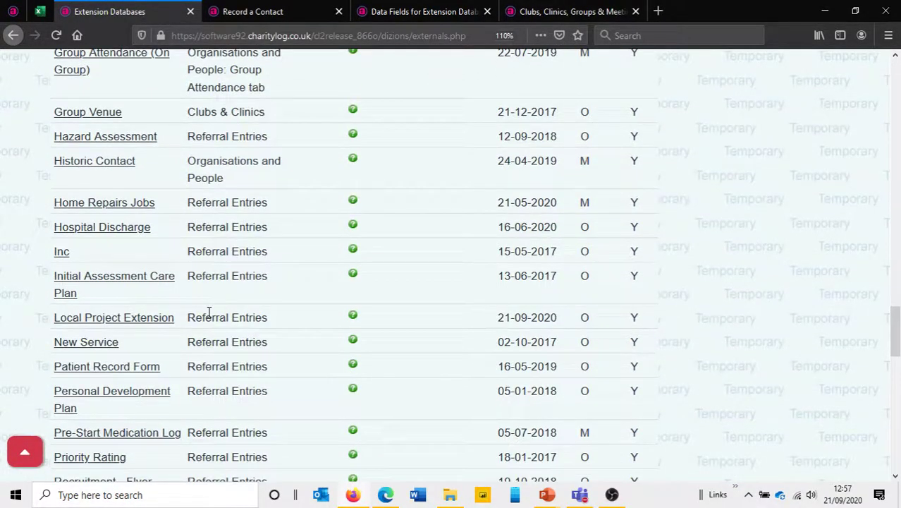
left_click(146, 321)
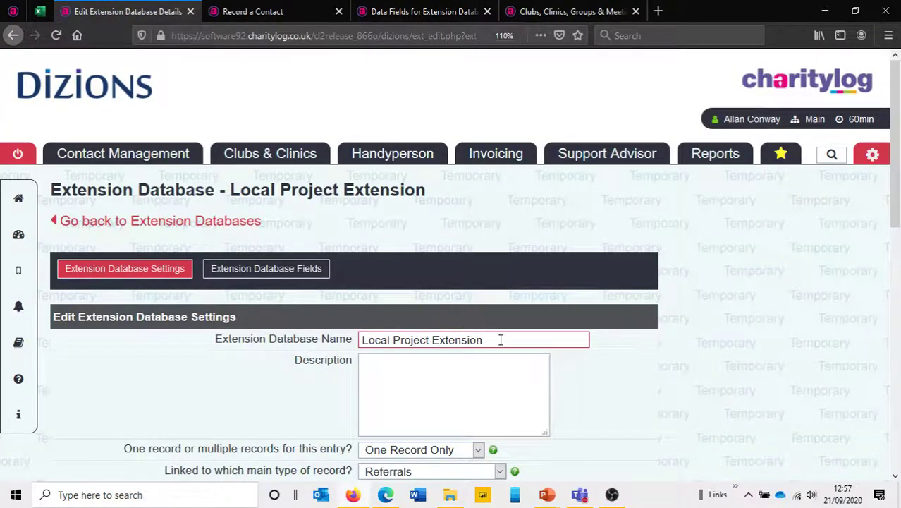
Step: Review which records the Local Project Extension is linked to, keeping Referrals as the main type and Local Project as the specific type
scroll(893, 173, "down", 4)
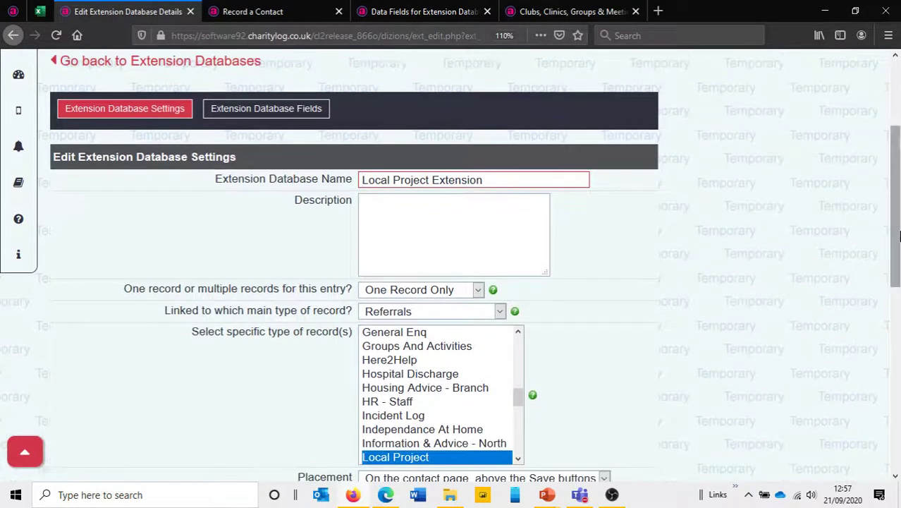
key("ctrl")
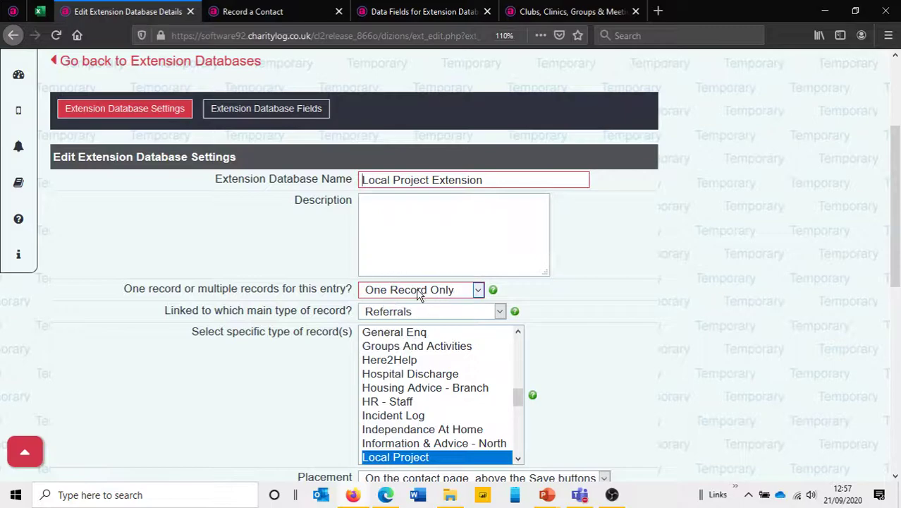
left_click(436, 312)
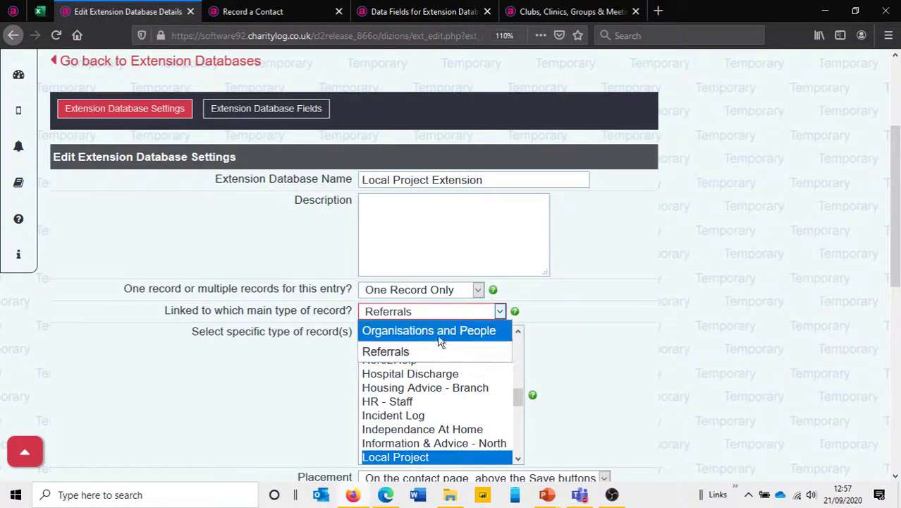
left_click(399, 354)
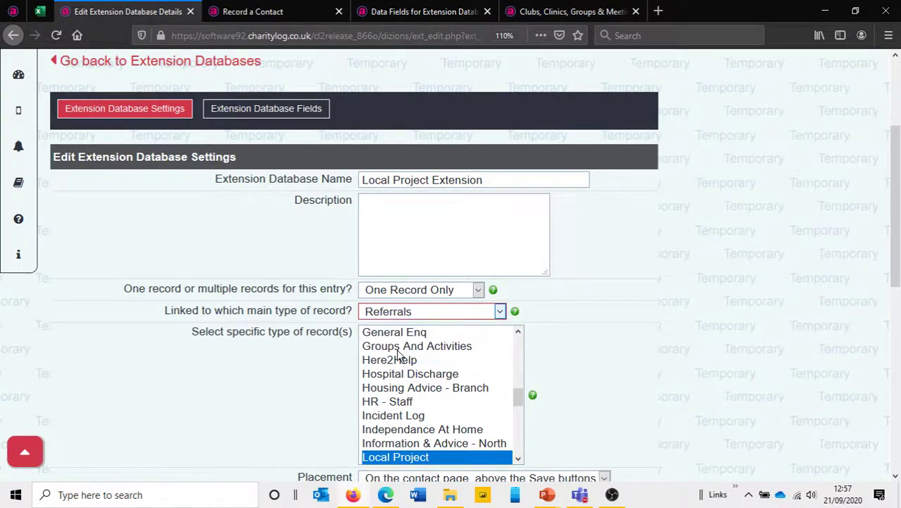
left_click_drag(521, 393, 519, 416)
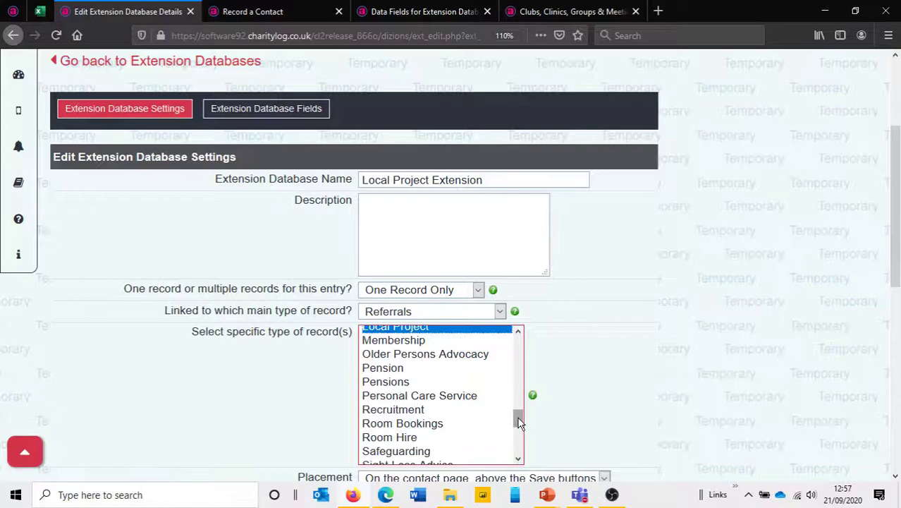
left_click_drag(520, 417, 517, 407)
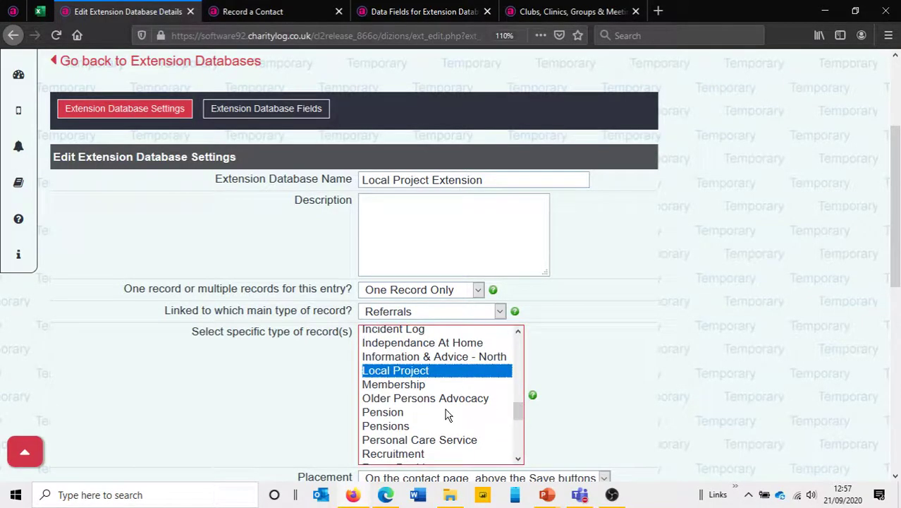
left_click(413, 376)
Step: Compare the extension's Placement options with the referral's contact page, keeping On the contact page, above the Save buttons
scroll(677, 317, "down", 3)
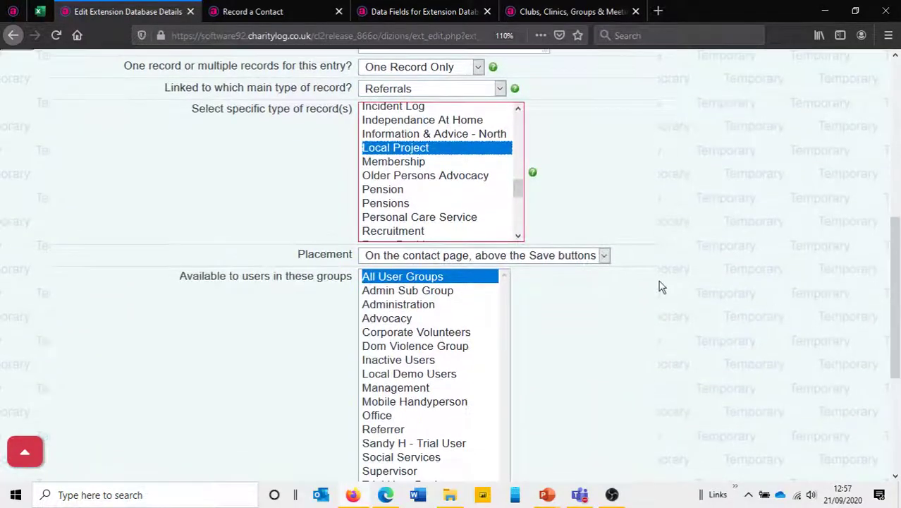
left_click(596, 257)
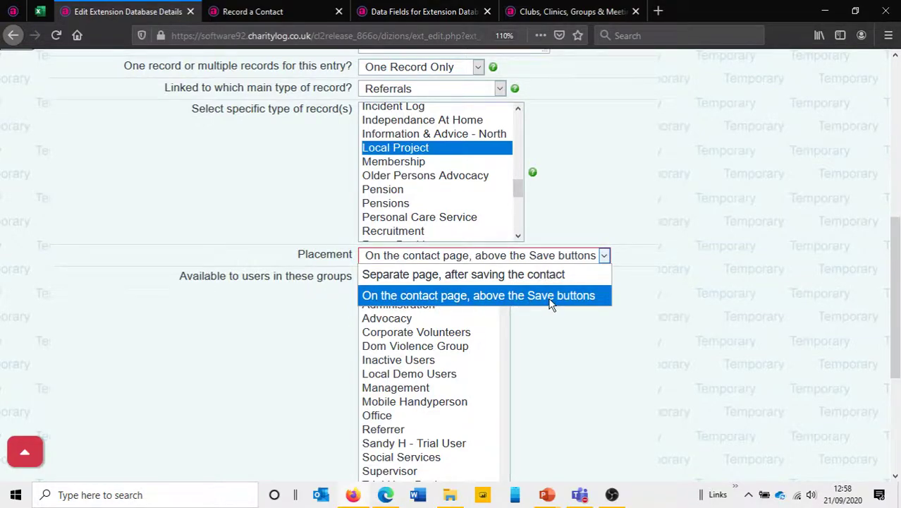
left_click(281, 11)
left_click(282, 11)
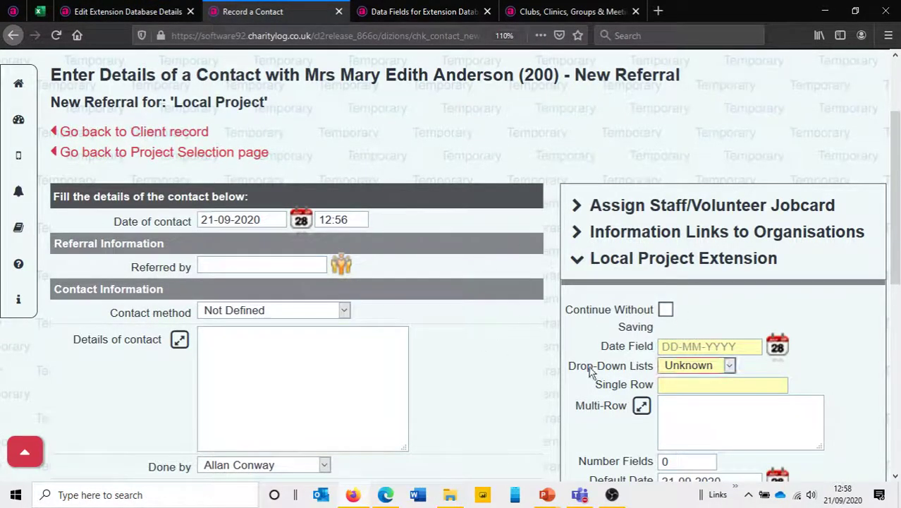
left_click(141, 11)
left_click(526, 258)
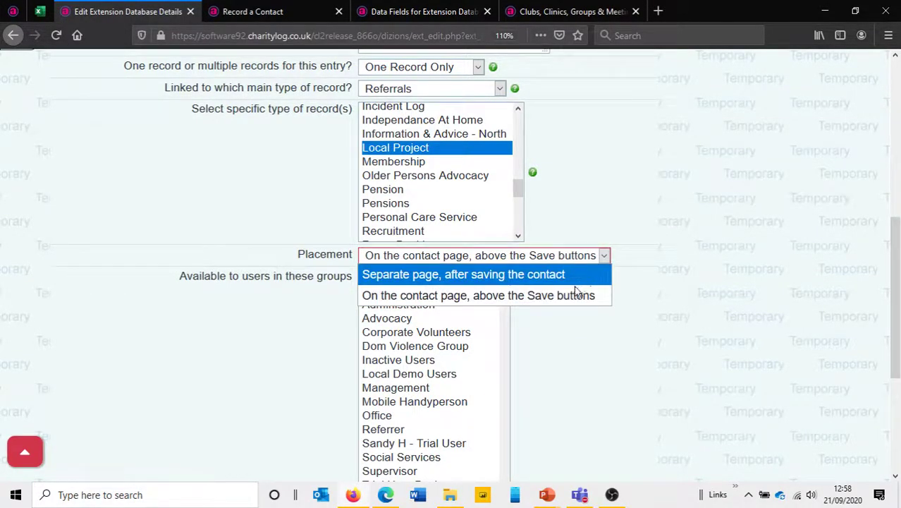
left_click(528, 300)
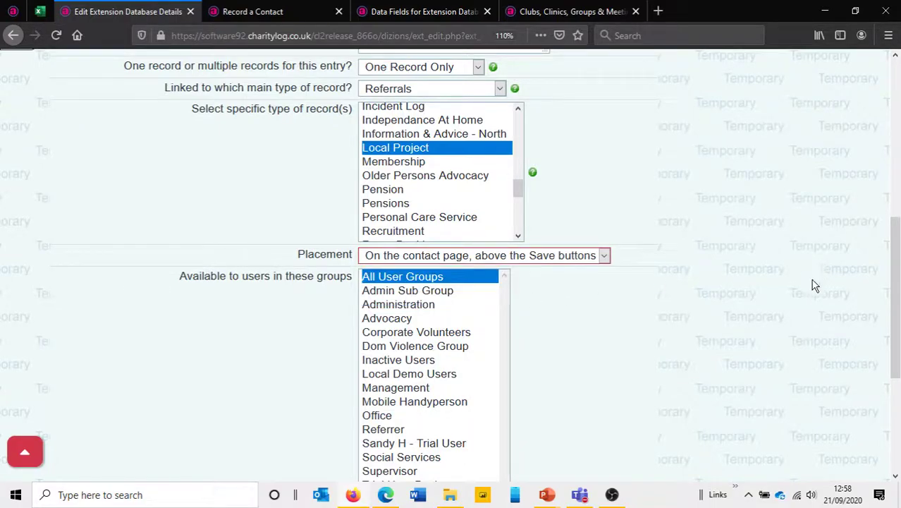
Step: Check the extension's remaining settings and view the choices for one record or multiple records
left_click_drag(895, 233, 897, 361)
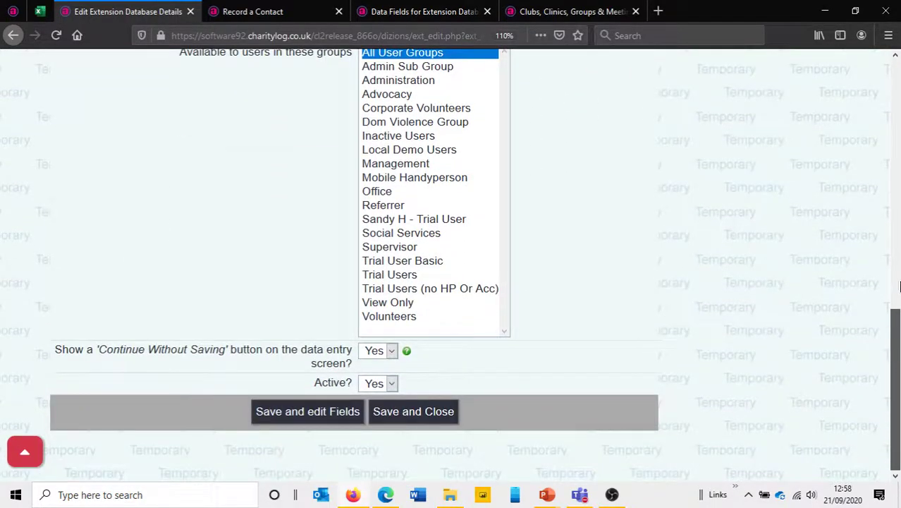
scroll(896, 300, "up", 10)
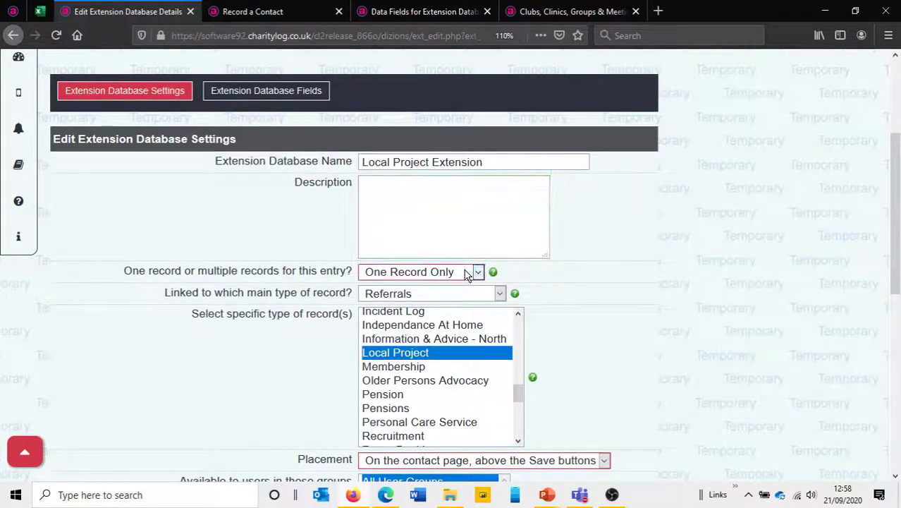
left_click(467, 272)
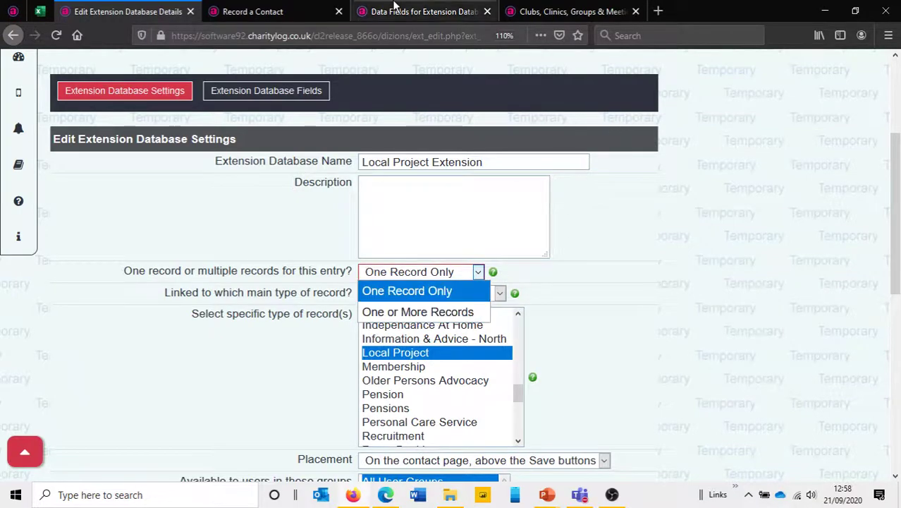
Step: Open the Art Class - Monday details from the Clubs, Clinics, Groups & Meetings list
scroll(191, 195, "up", 2)
scroll(190, 192, "up", 2)
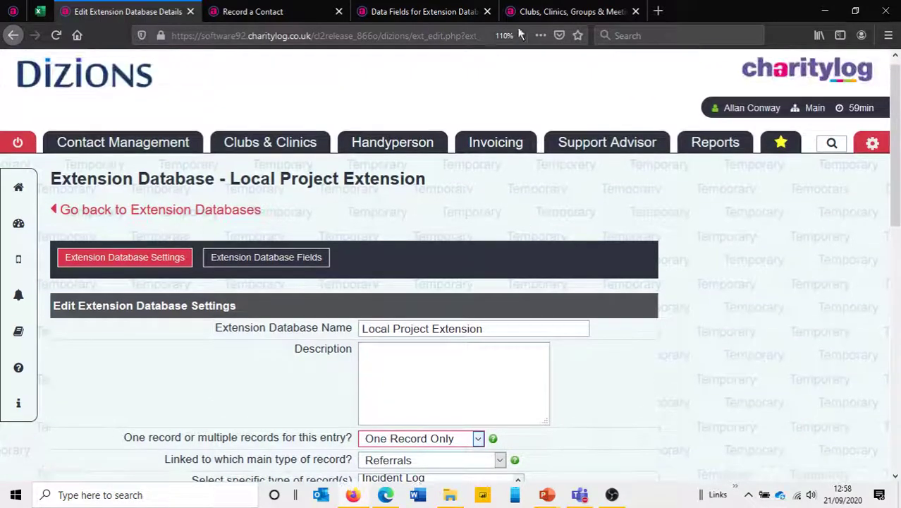
left_click(574, 10)
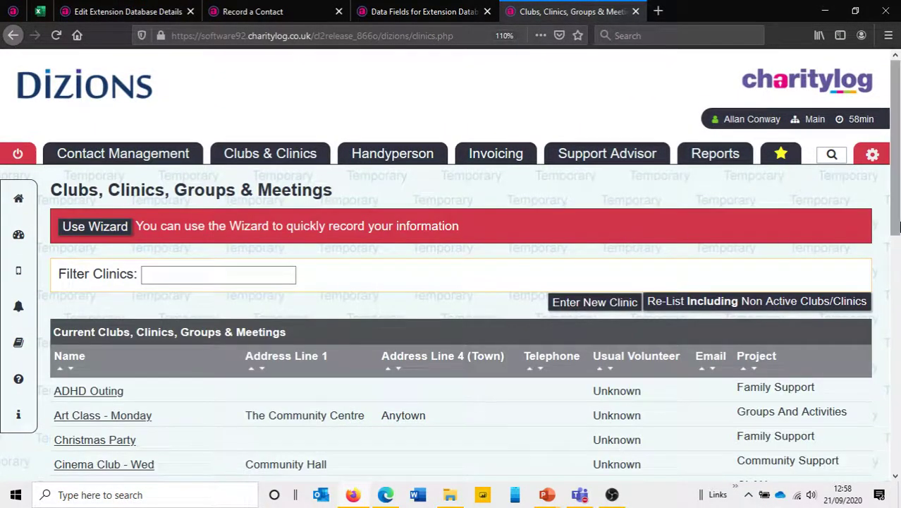
scroll(463, 292, "down", 3)
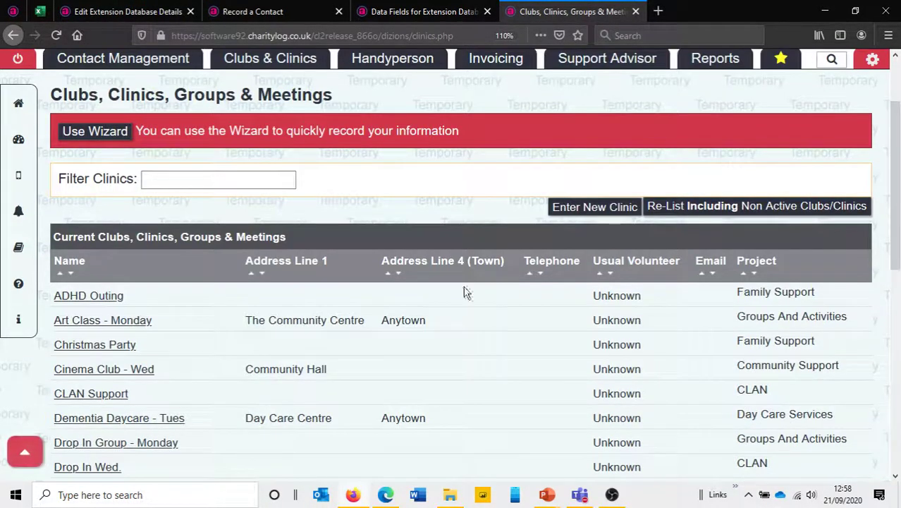
left_click(113, 327)
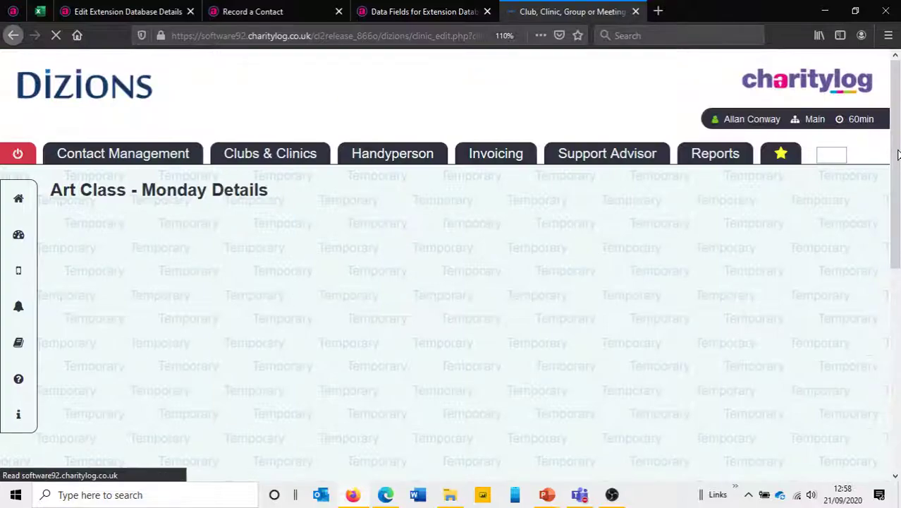
Step: View the Art Class Risk Assessment extension linked to Art Class - Monday, and return to the club's details
left_click_drag(899, 238, 896, 424)
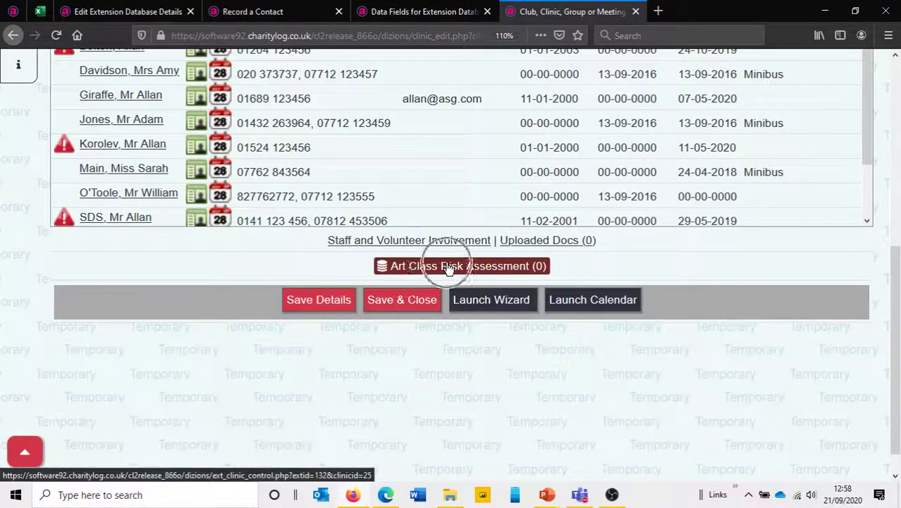
scroll(900, 303, "up", 4)
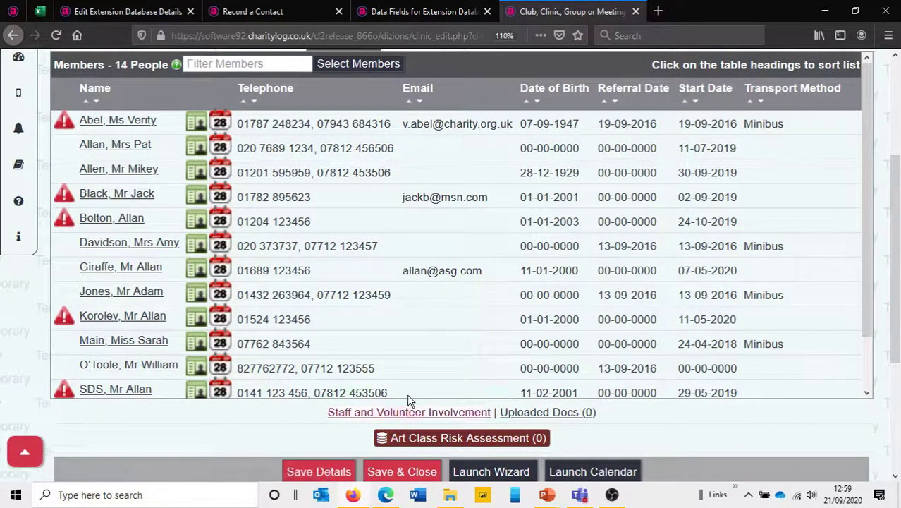
left_click(433, 441)
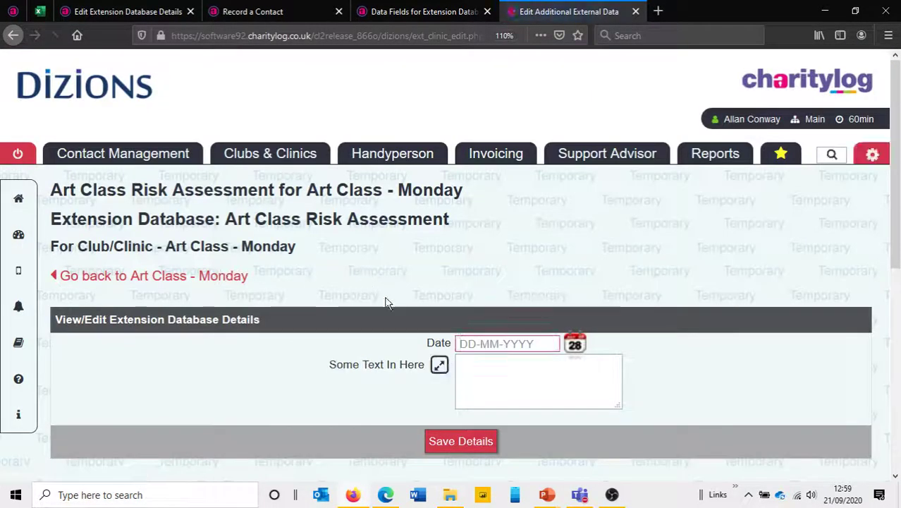
left_click(181, 277)
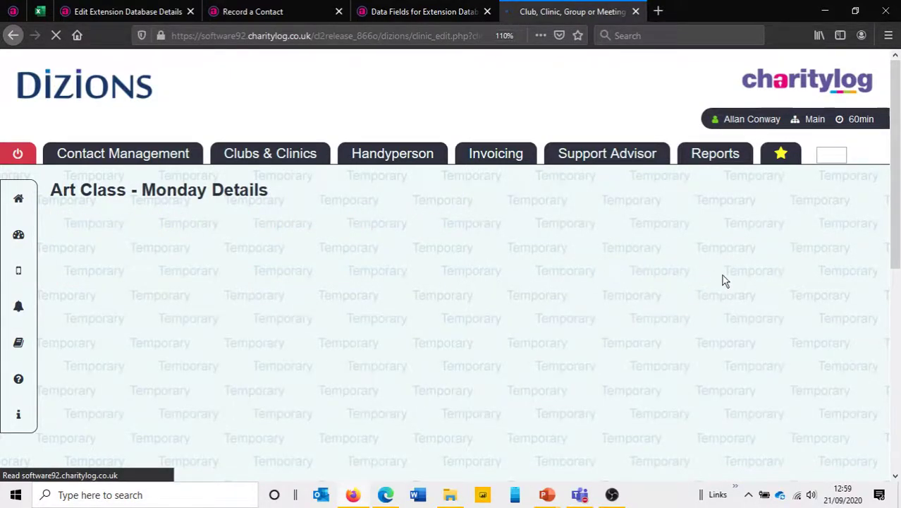
Step: Check the club's incomplete and completed meetings, and view the attendances for the 14-Sep-2020 meeting
left_click(666, 221)
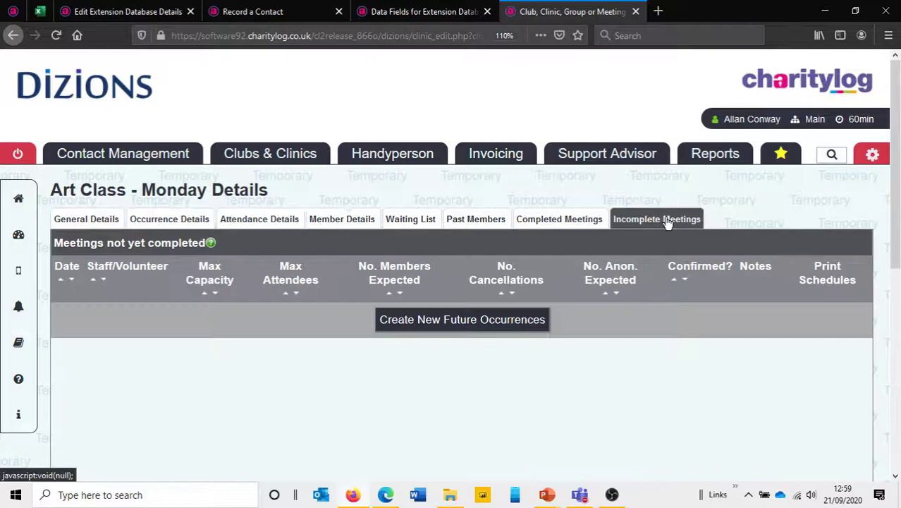
left_click(574, 223)
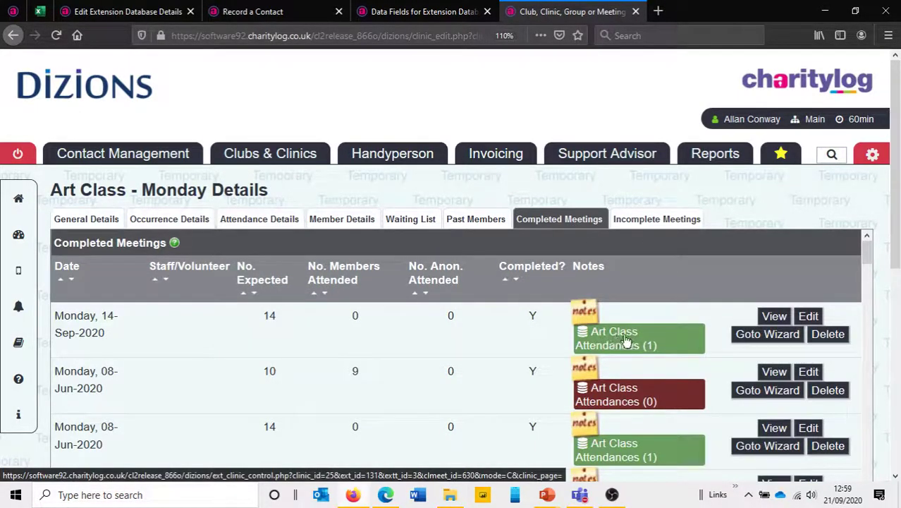
left_click(776, 318)
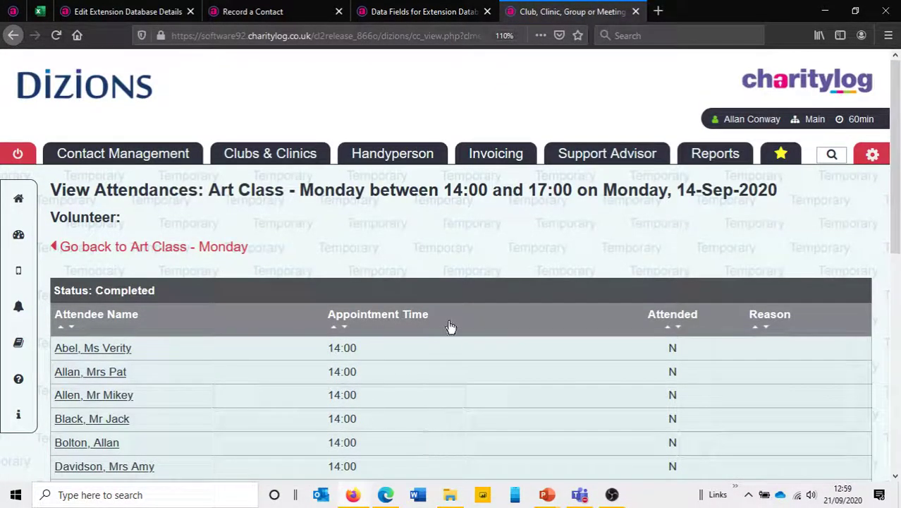
Step: Examine the Art Class Attendances extension below the attendee list, including the Art Topic Covered choices, keeping Pottery
scroll(898, 252, "down", 2)
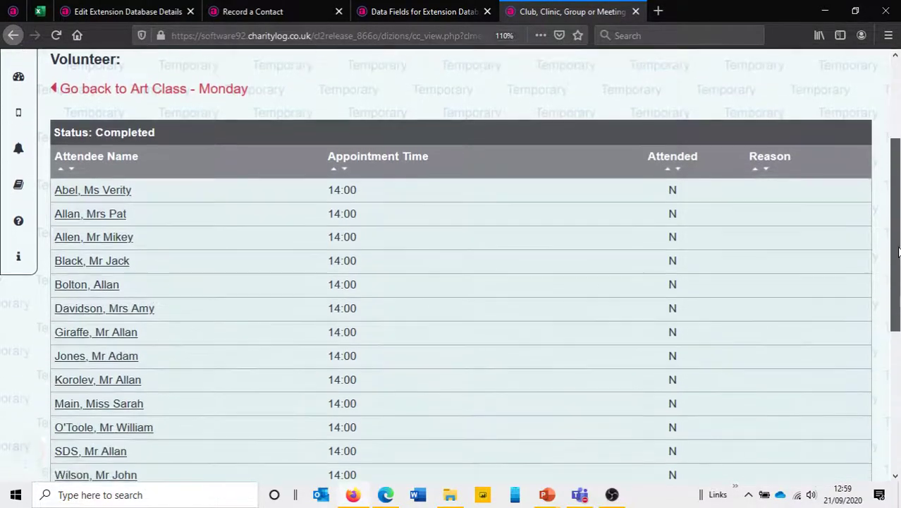
scroll(899, 252, "down", 4)
left_click(339, 302)
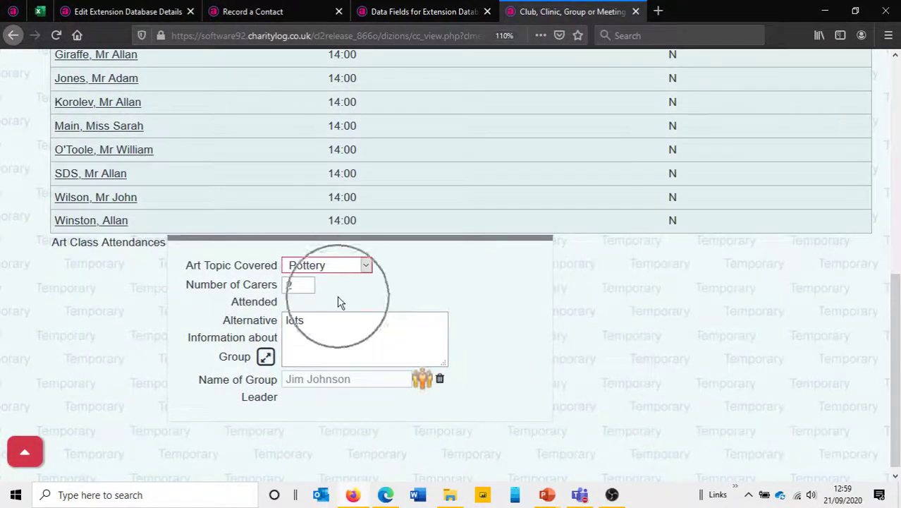
left_click(343, 265)
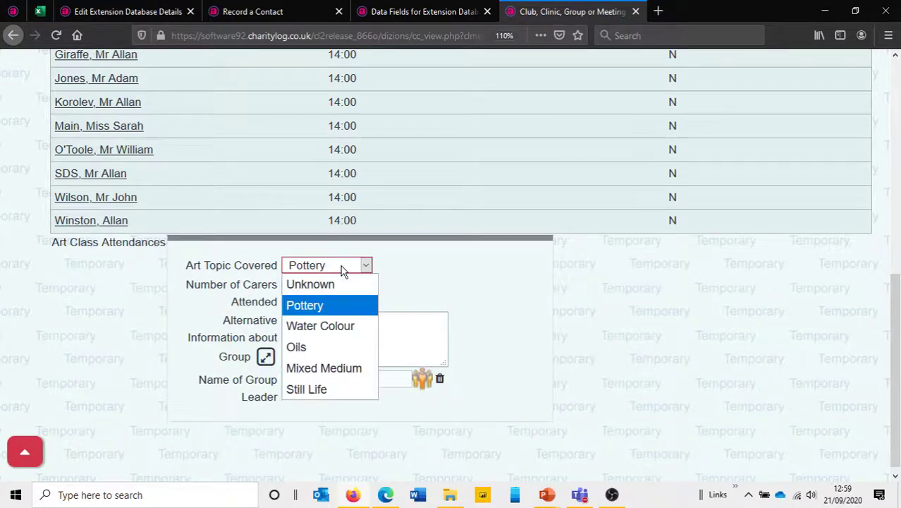
left_click(413, 295)
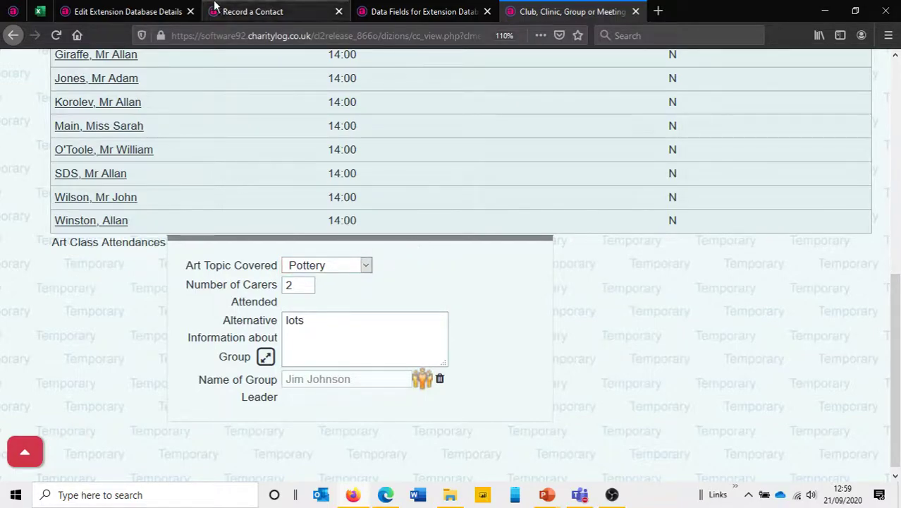
Step: Return to the Extension Databases list and start a new extension database
left_click(160, 9)
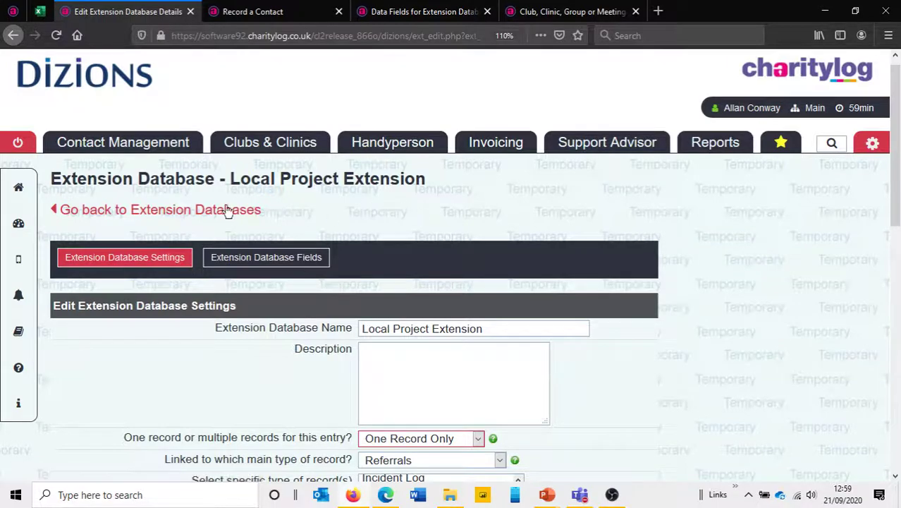
left_click(173, 212)
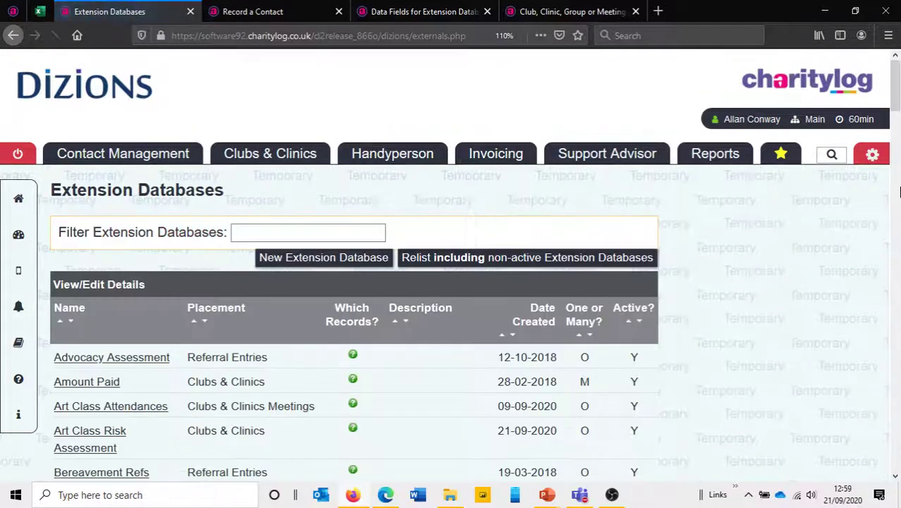
left_click(353, 260)
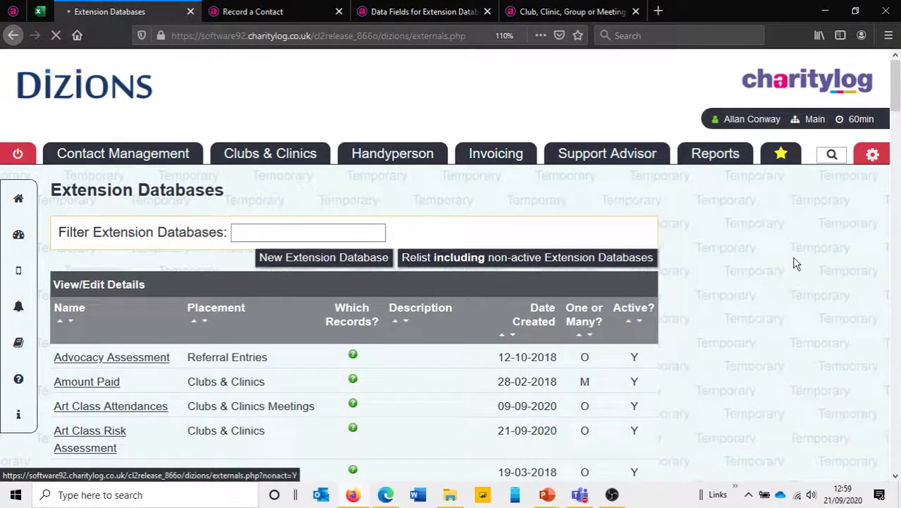
scroll(869, 199, "down", 4)
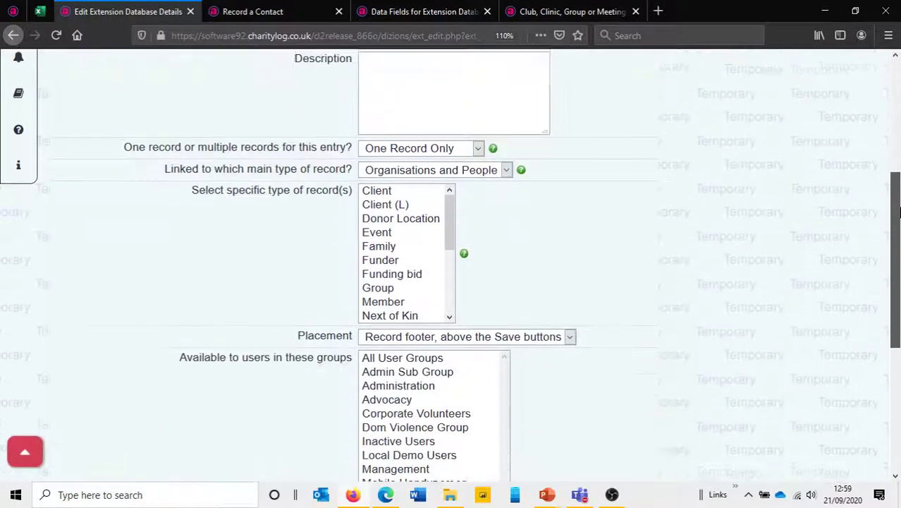
Step: Keep One Record Only for the new extension and link it to Clubs and Clinics Meetings as the main record type
left_click(466, 144)
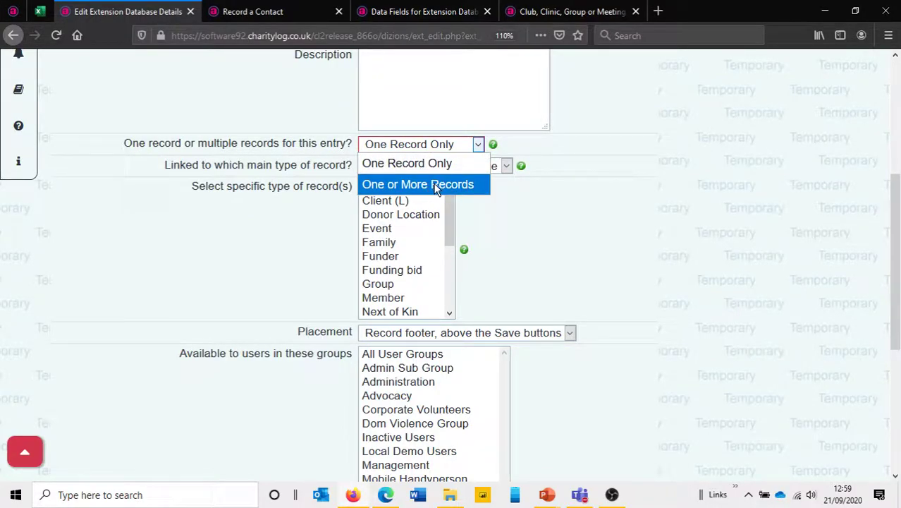
left_click(438, 164)
left_click(463, 167)
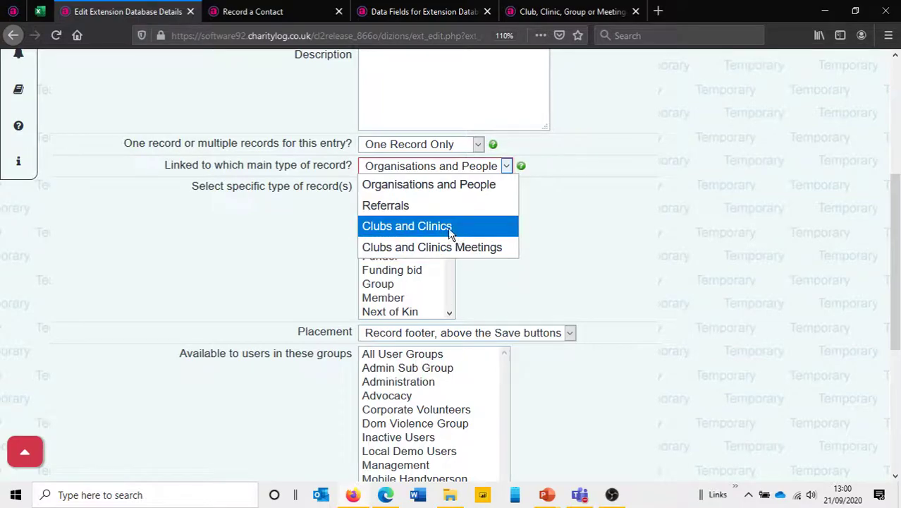
left_click(459, 247)
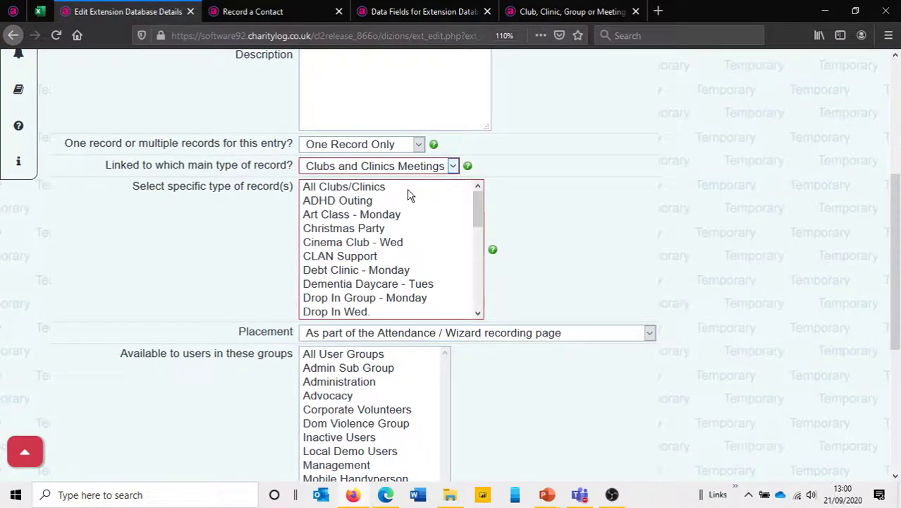
Step: Select Art Class - Monday and Cinema Club - Wed as the specific types of record
left_click(386, 219)
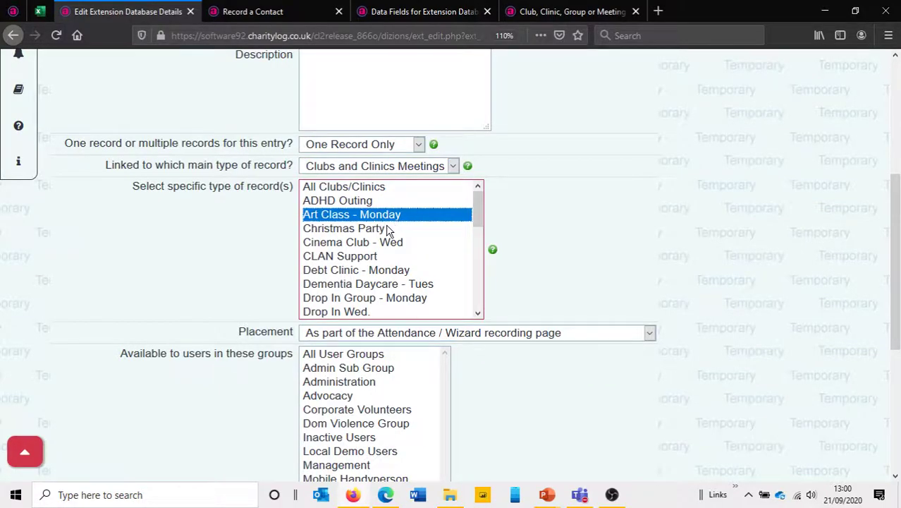
left_click(389, 232, "ctrl")
left_click(389, 232, "ctrl")
left_click(387, 242, "ctrl")
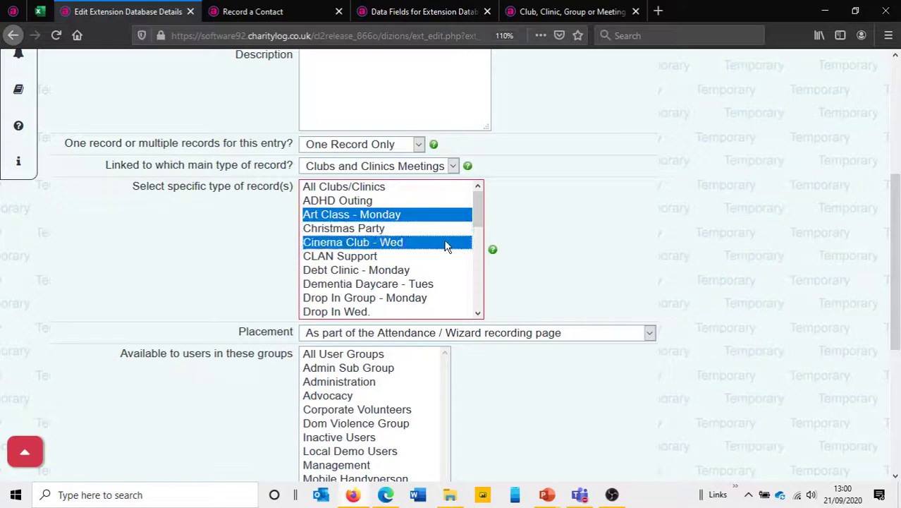
Step: Keep the placement as part of the Attendance / Wizard recording page and make the extension available to All User Groups
left_click(508, 331)
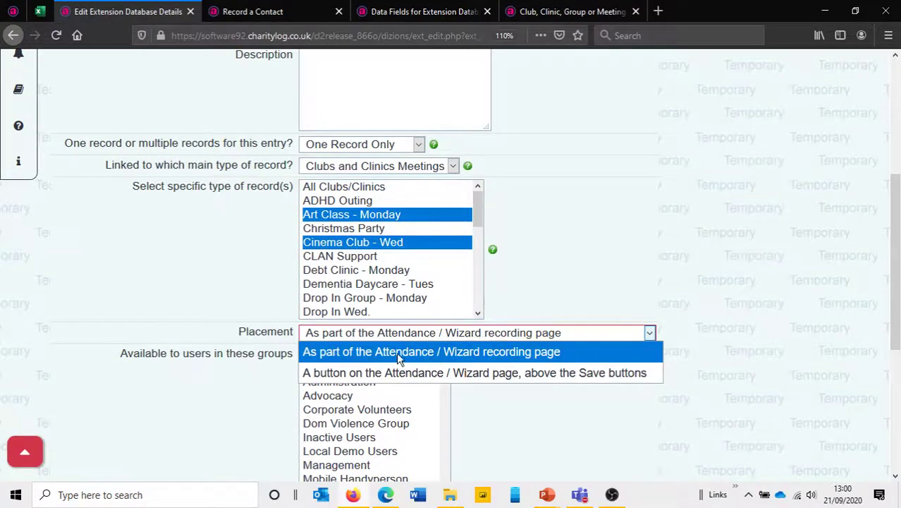
left_click(419, 167)
left_click(478, 353)
left_click(322, 359)
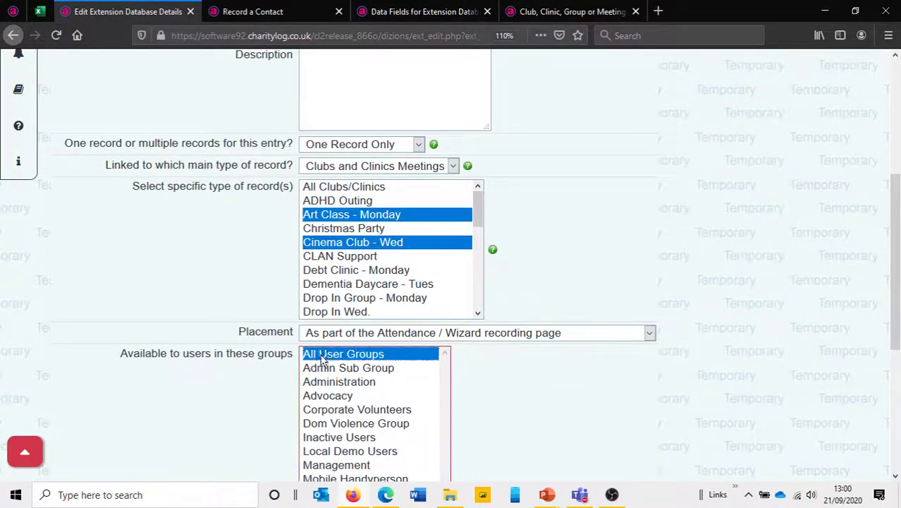
scroll(893, 282, "down", 3)
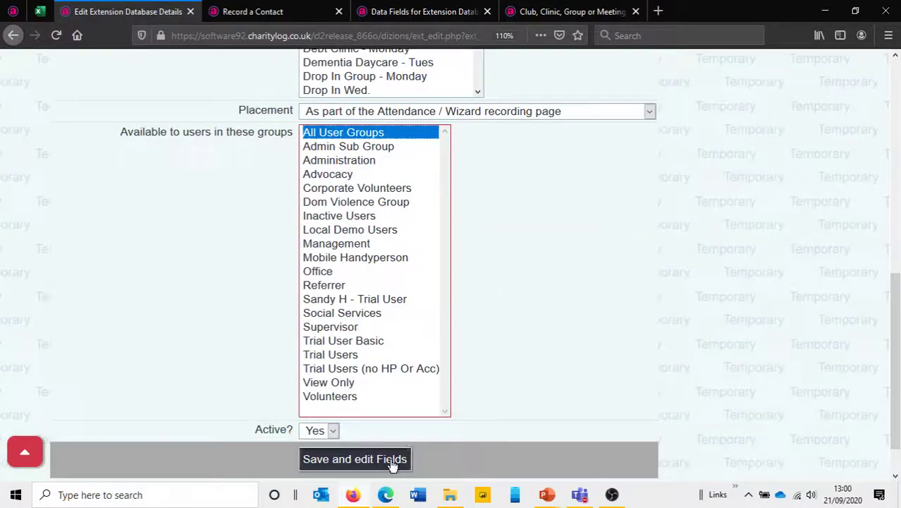
Step: Review the one-or-multiple records choices, keeping One Record Only, and change the main record type to Clubs and Clinics
left_click_drag(895, 365, 893, 203)
left_click(399, 279)
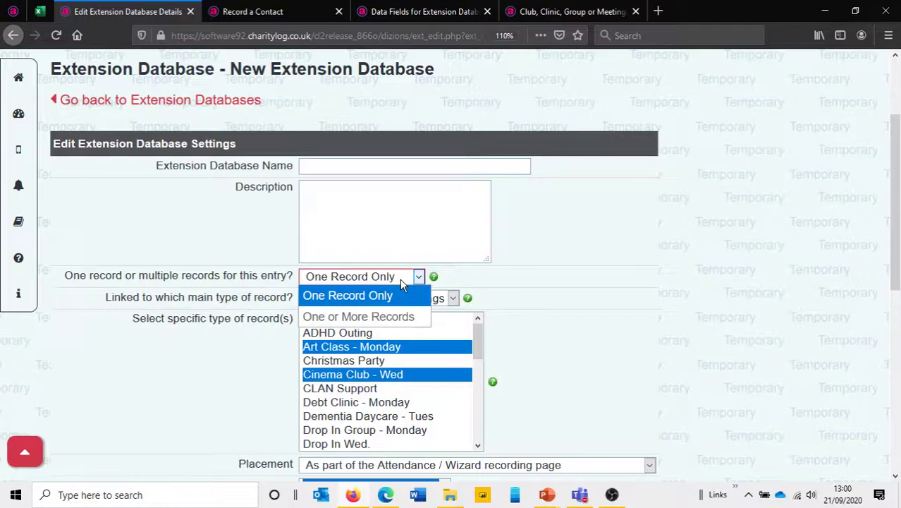
left_click(389, 299)
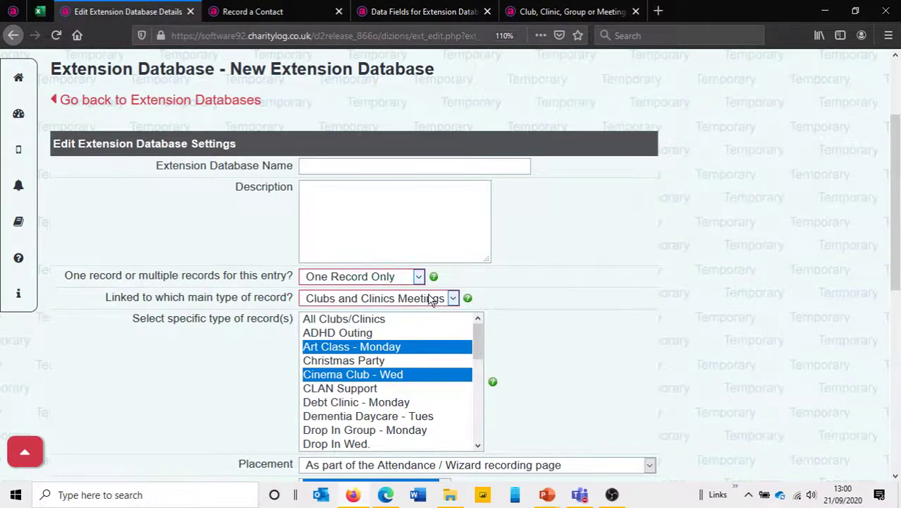
left_click(452, 299)
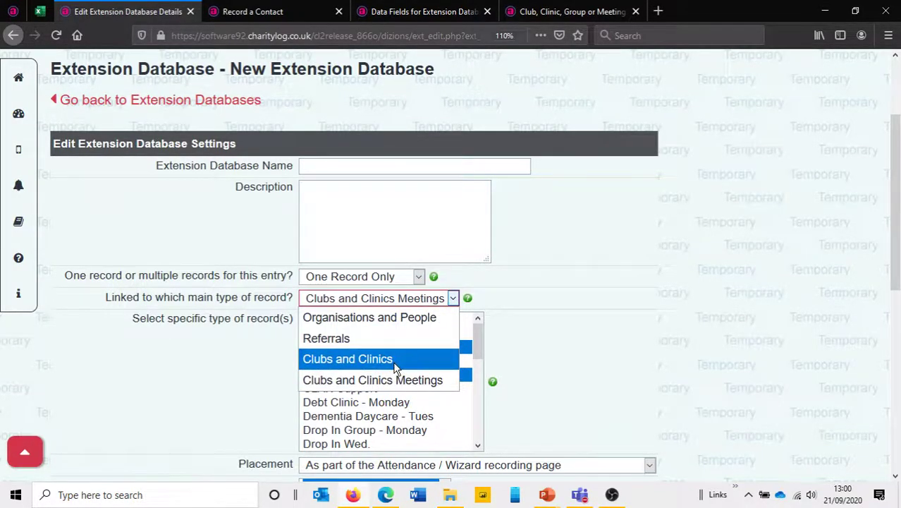
left_click(395, 360)
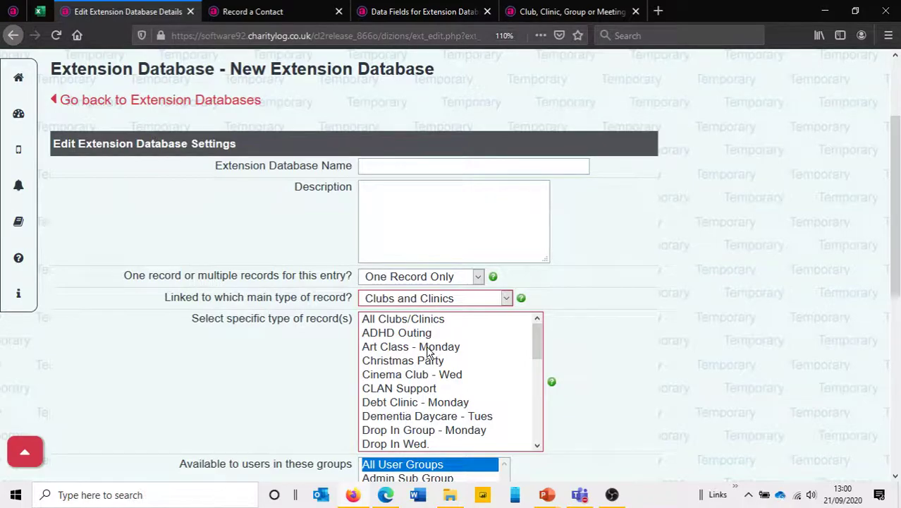
Step: Compare with the Art Class Attendances page and set the new extension's main record type to Clubs and Clinics Meetings
left_click(572, 11)
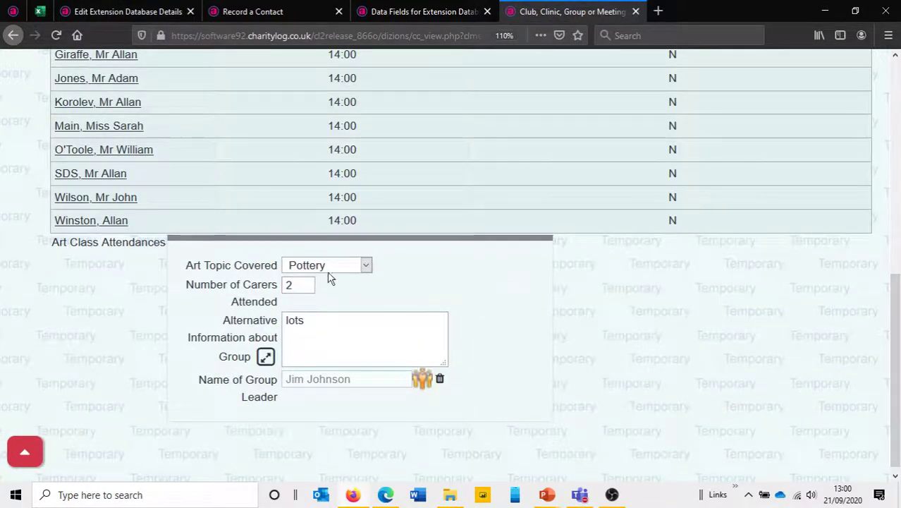
left_click(157, 10)
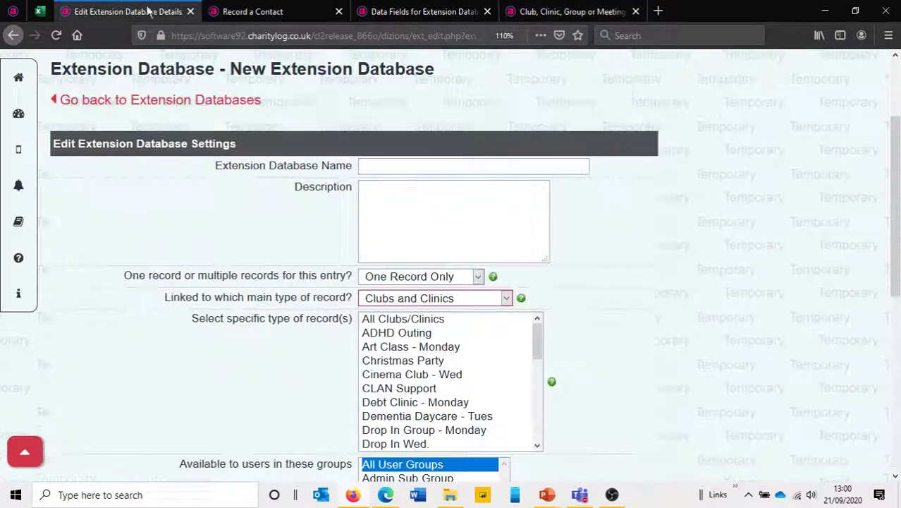
left_click(469, 299)
left_click(469, 378)
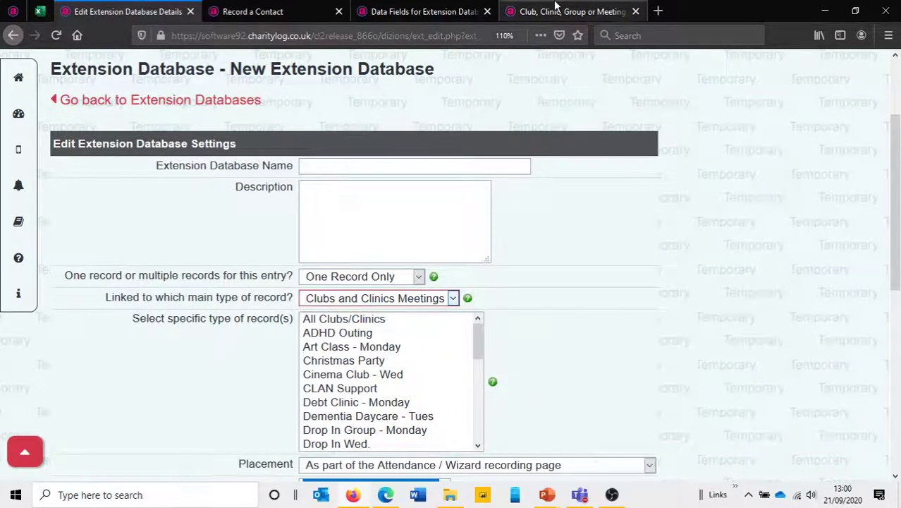
Step: Go back from the 14-Sep-2020 attendances page to the Art Class - Monday details
left_click(573, 11)
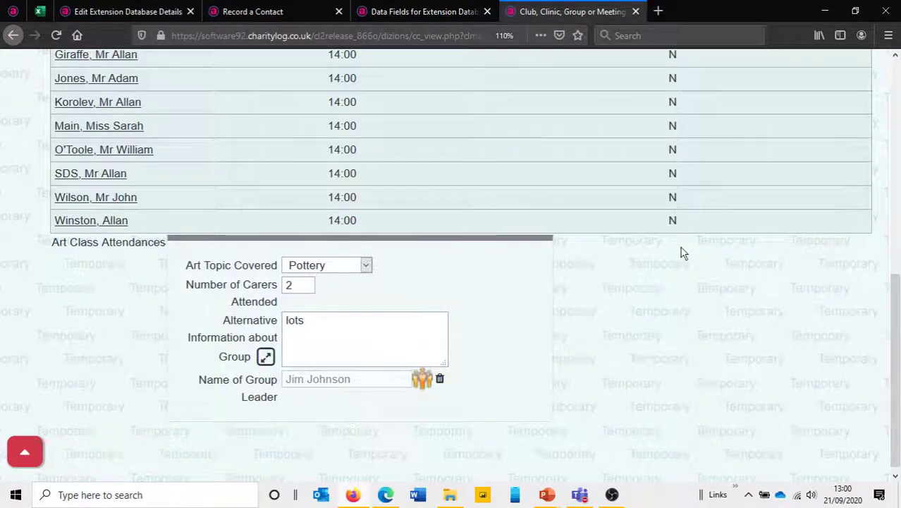
left_click_drag(899, 340, 899, 128)
left_click(170, 244)
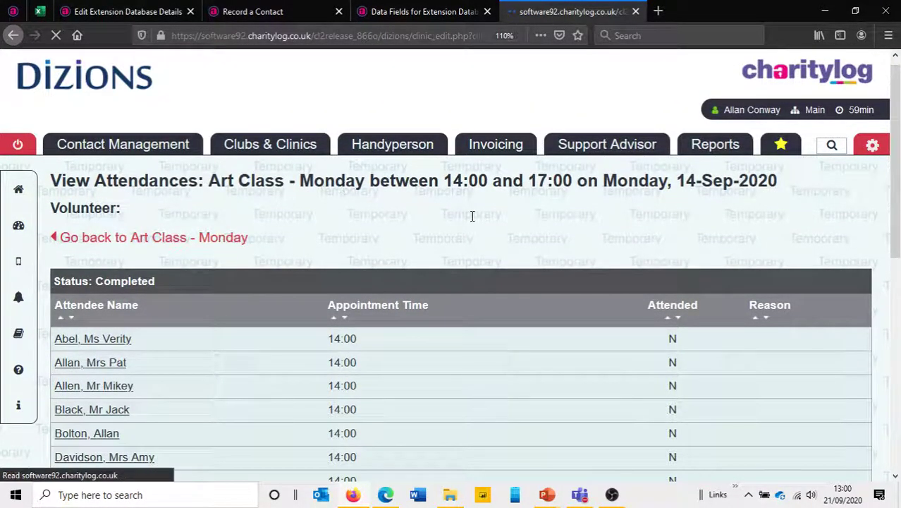